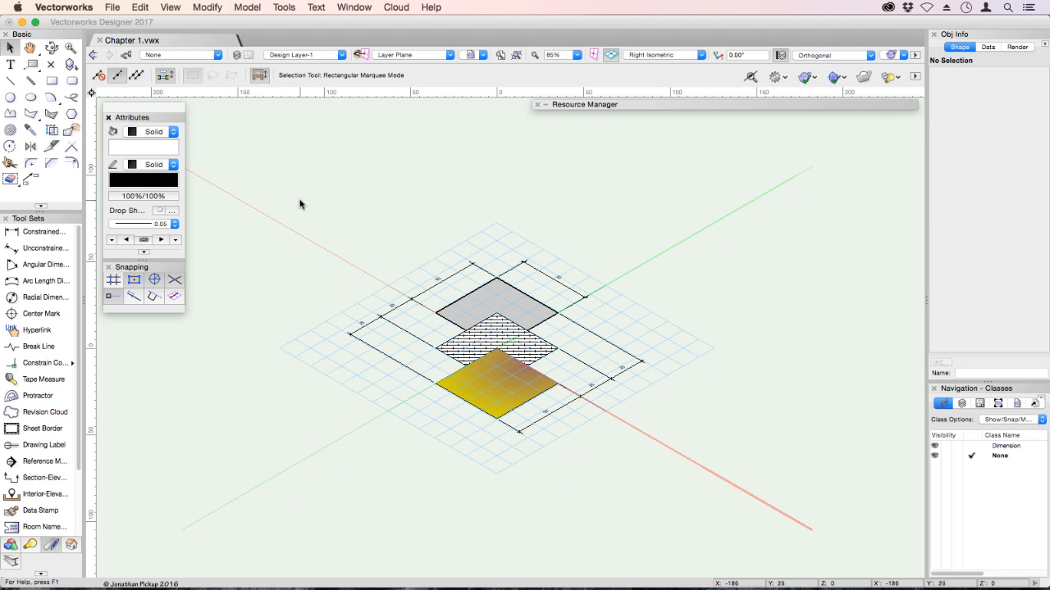
- Delete all existing objects from the drawing and save it as a new file named Chapter 2.vwx
mouse_move(300, 201)
left_mouse_down()
mouse_move(616, 394)
mouse_move(710, 488)
left_mouse_up()
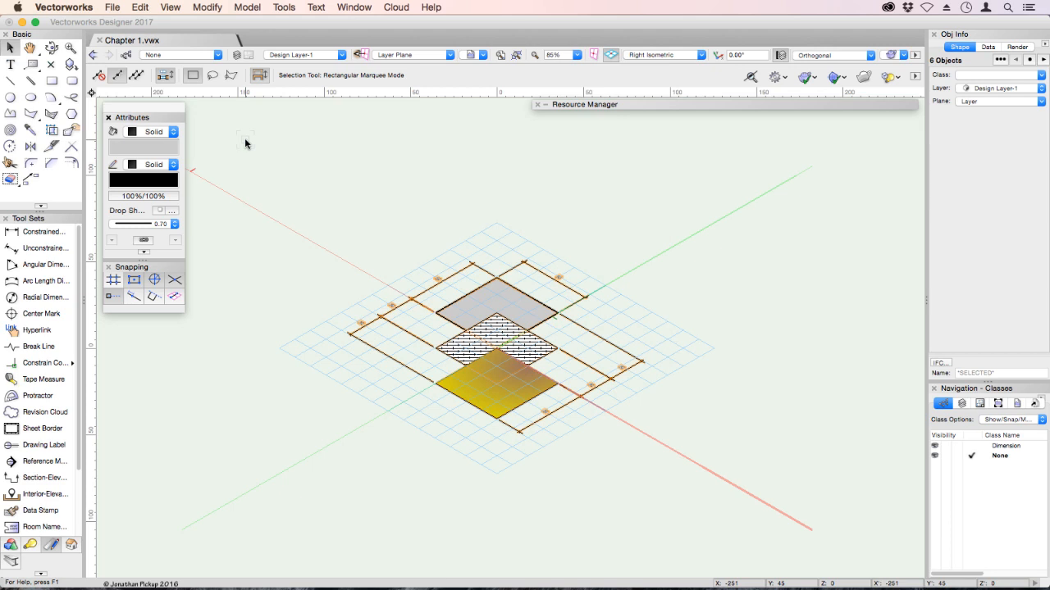
key("Delete")
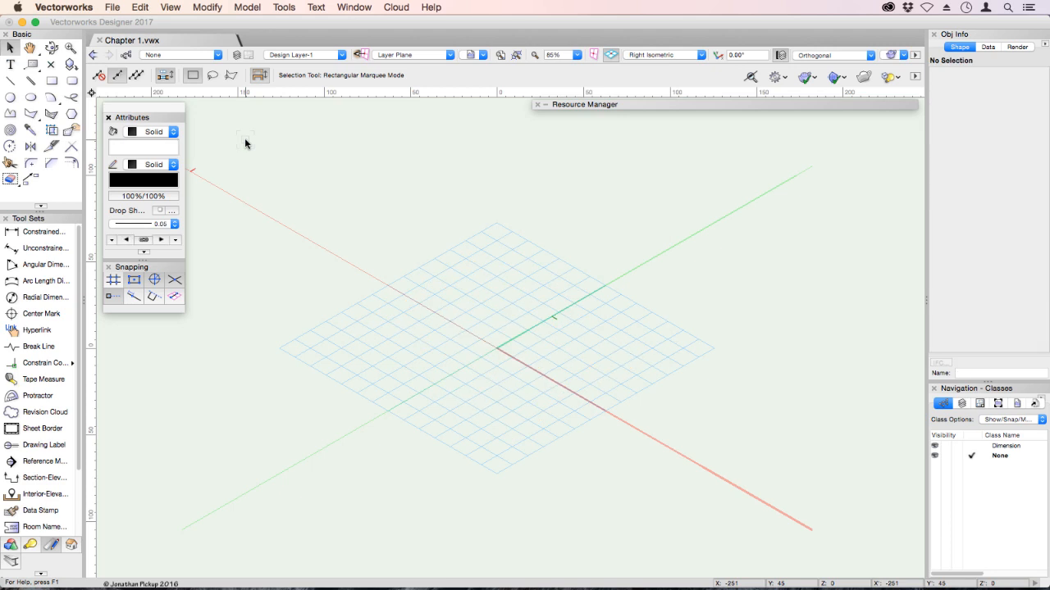
left_click(117, 8)
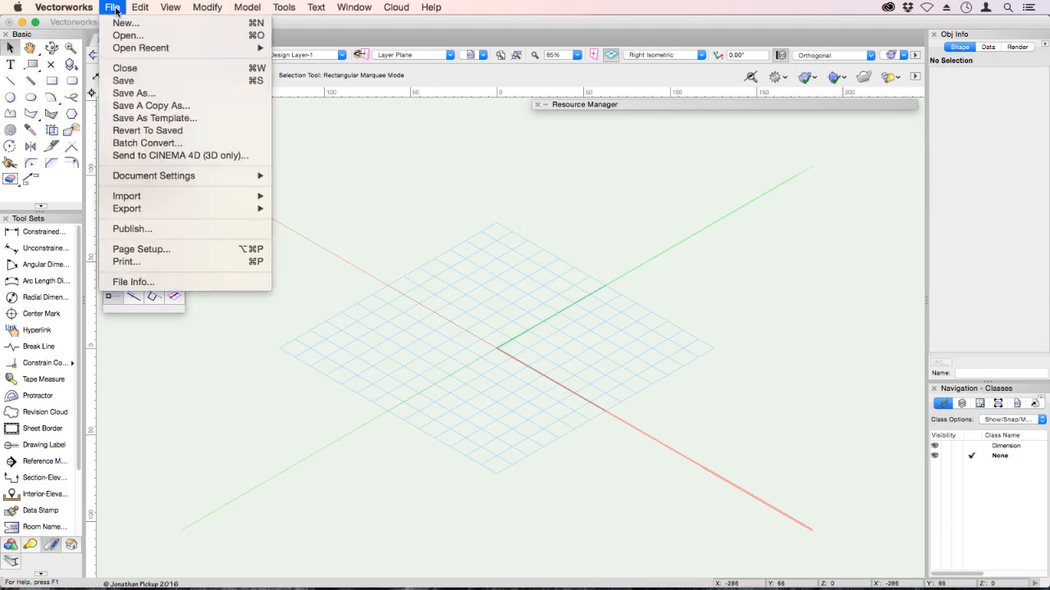
left_click(135, 94)
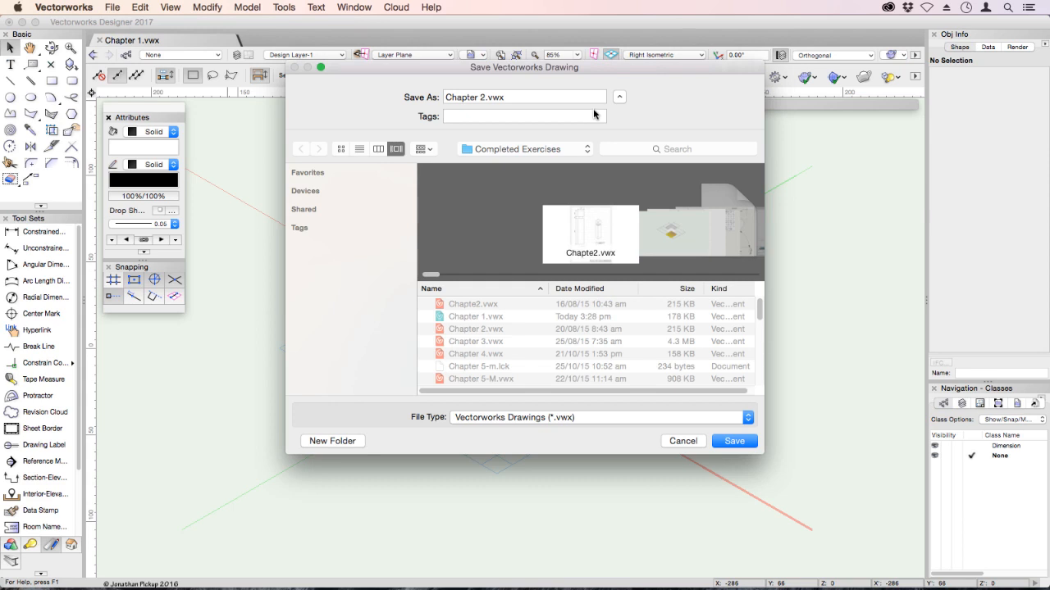
left_click(729, 441)
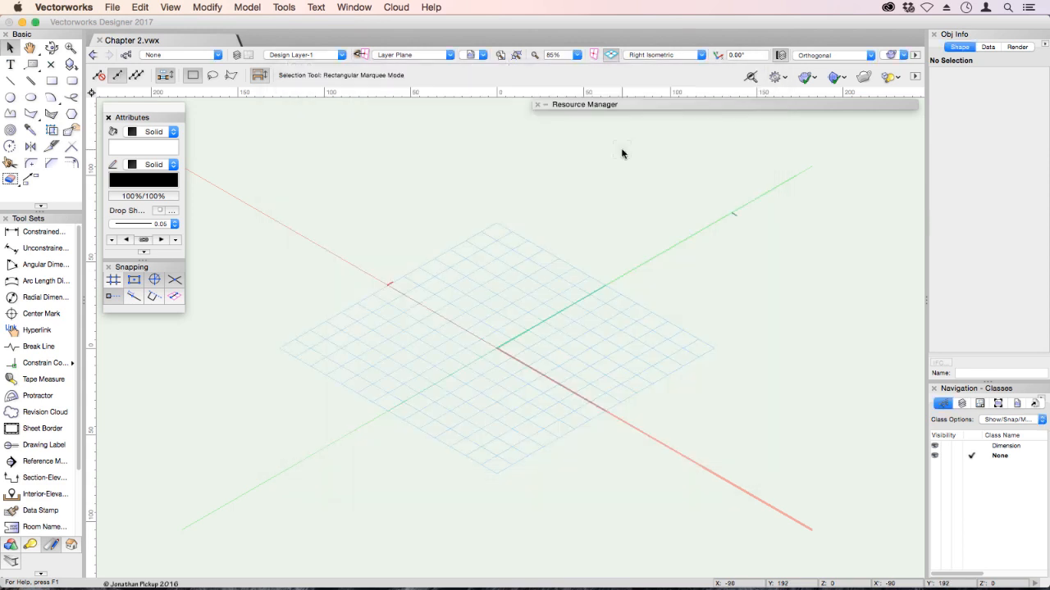
- Begin a rectangle defined by numeric values, with a width of 150 mm and a height of 150 mm
double_click(50, 83)
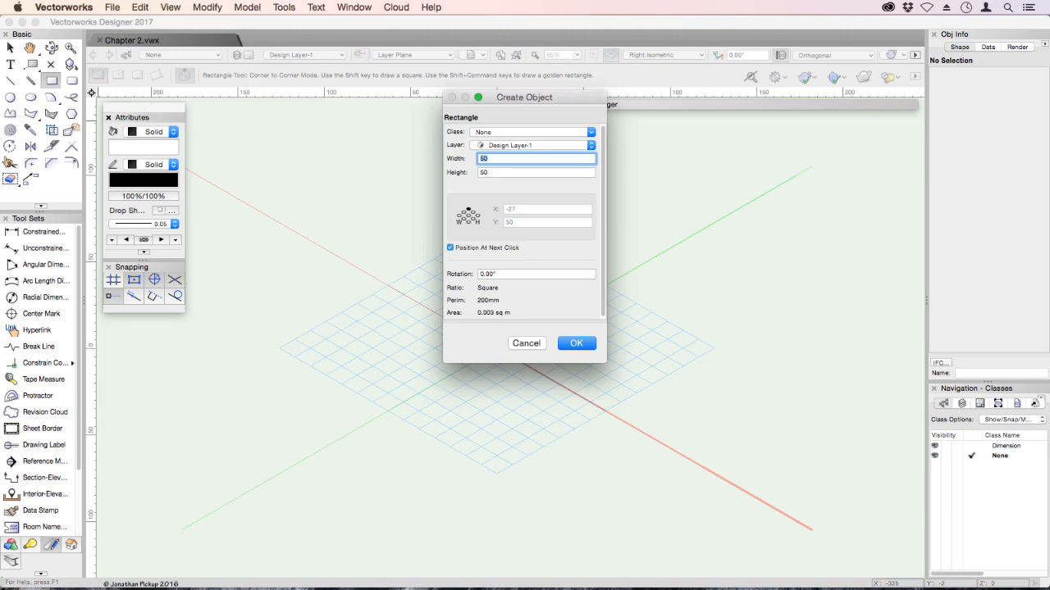
type("150")
key("Tab")
type("150")
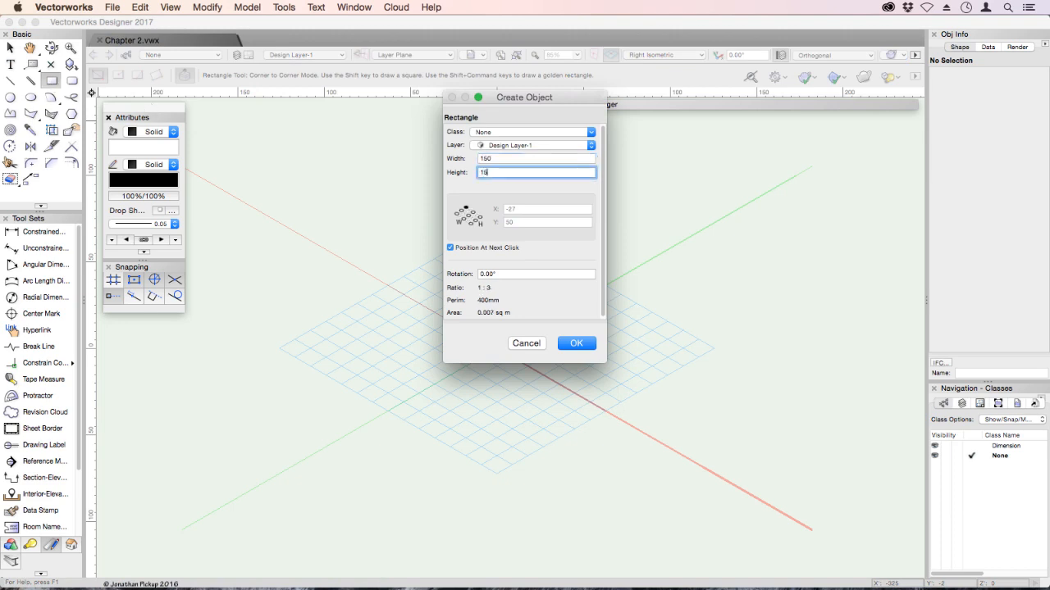
key("Tab")
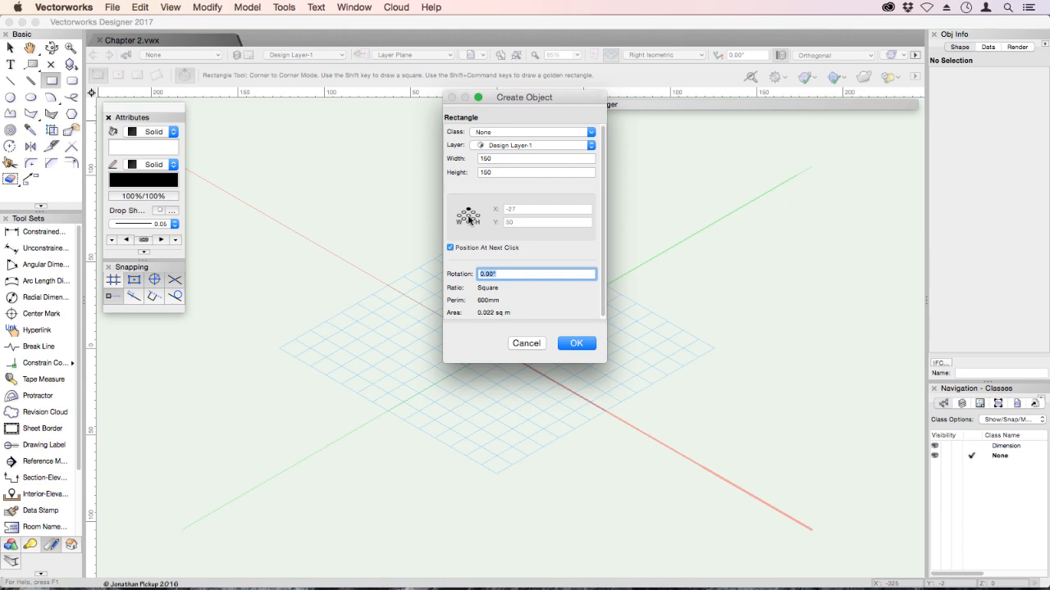
- Place the square by its centre point at X 0, Y 0 instead of at the next click, and create it
left_click(468, 215)
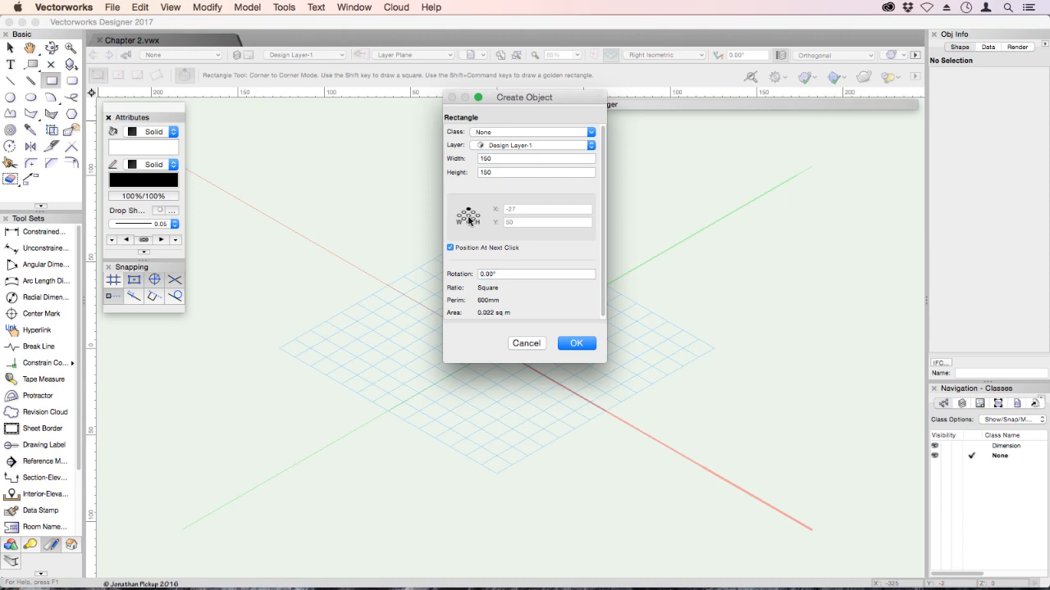
left_click(468, 216)
left_click(461, 247)
double_click(508, 209)
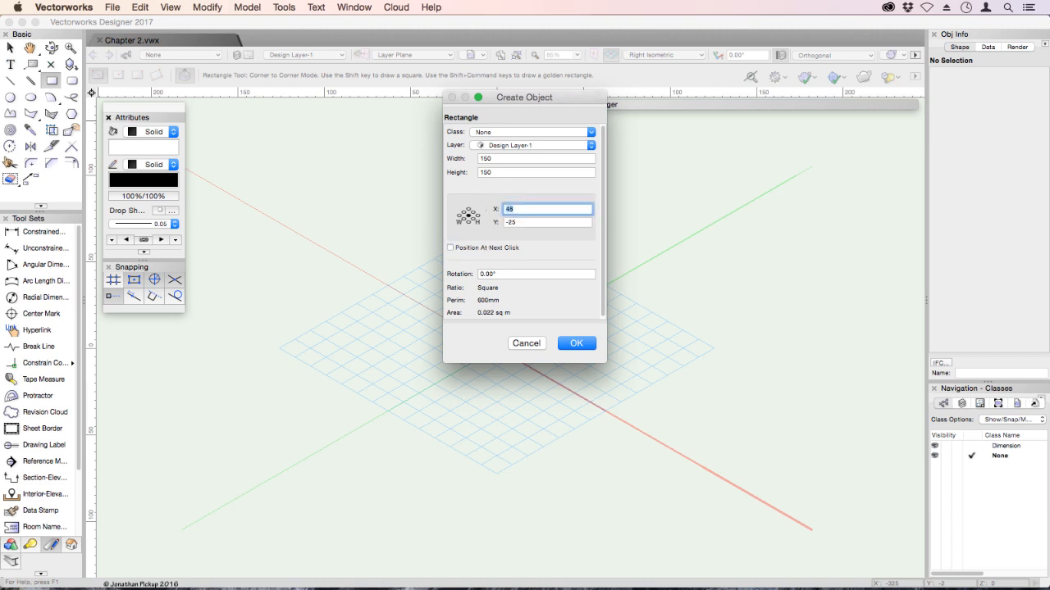
type("0")
key("Tab")
type("0")
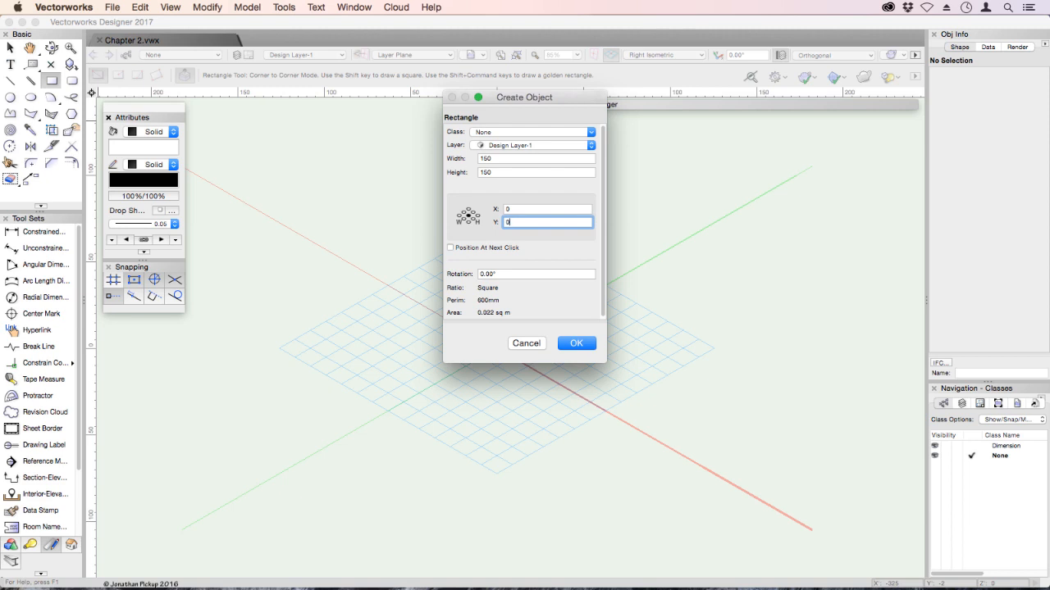
left_click_drag(497, 97, 576, 118)
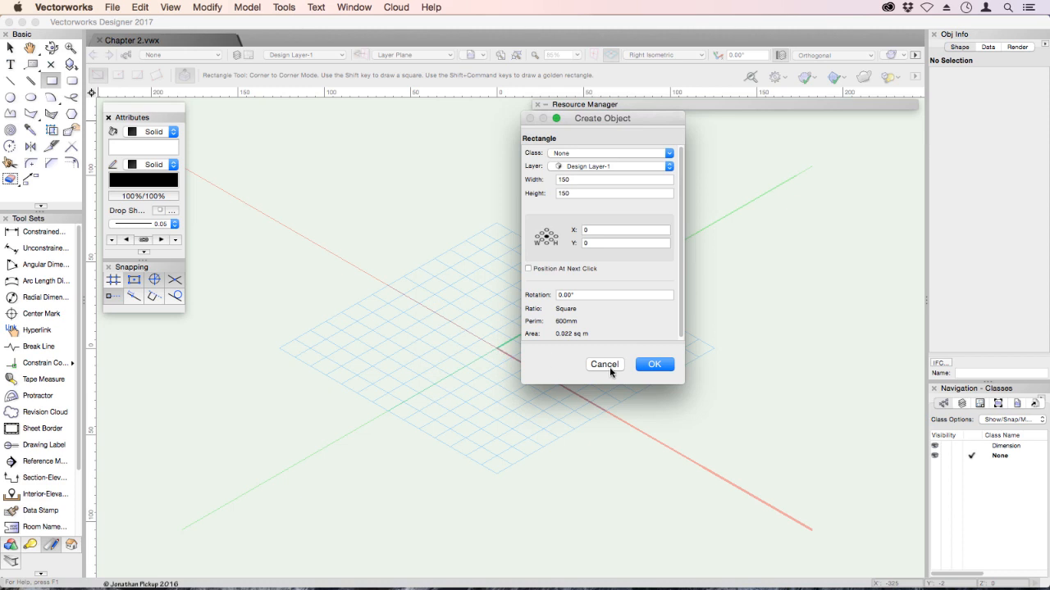
left_click(648, 365)
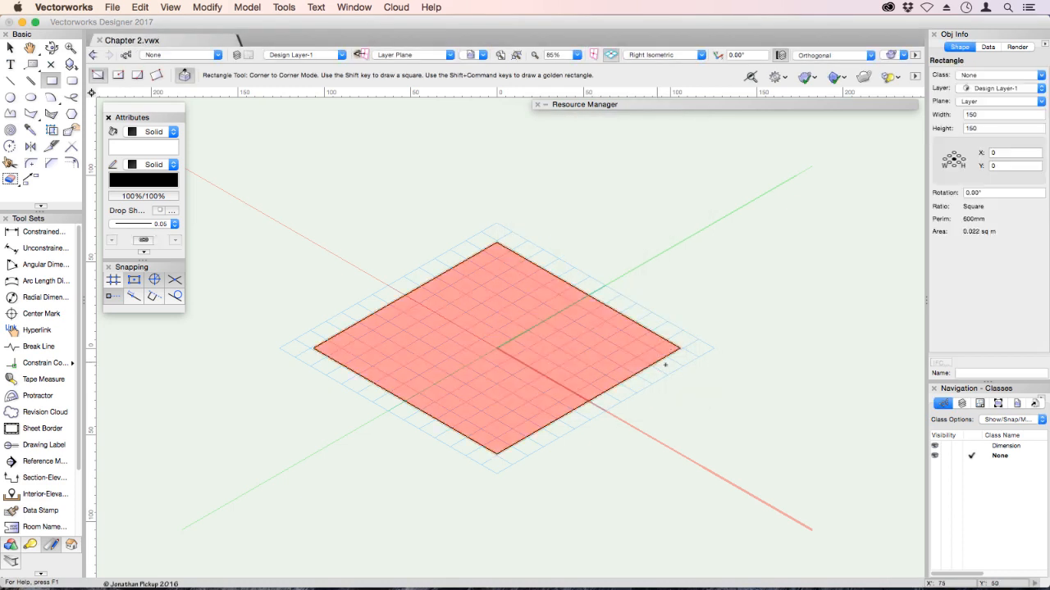
- Extrude the 150 mm square to a height of 650 mm
left_click(623, 348)
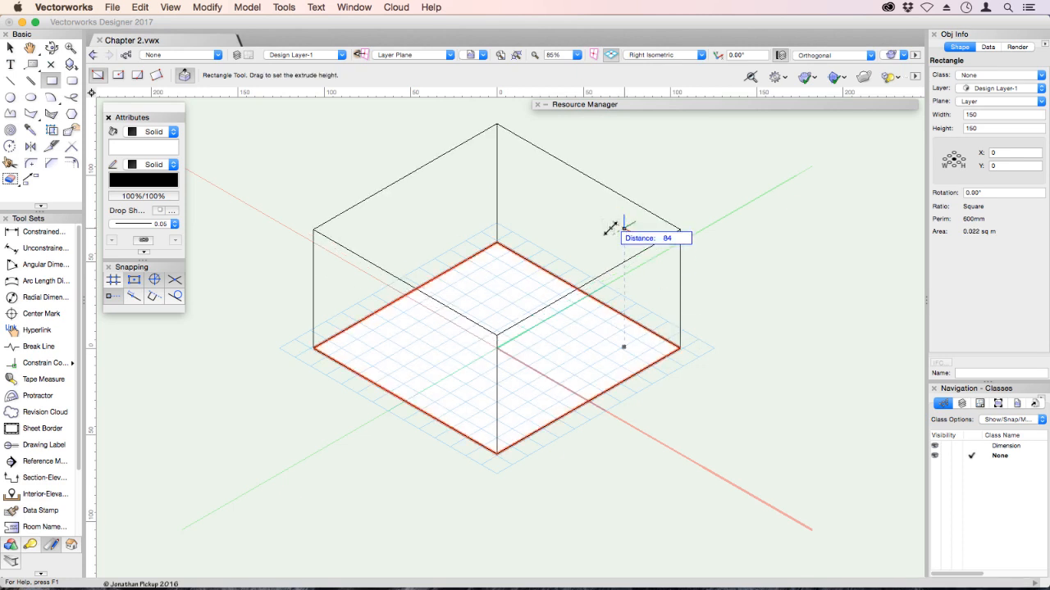
key("Escape")
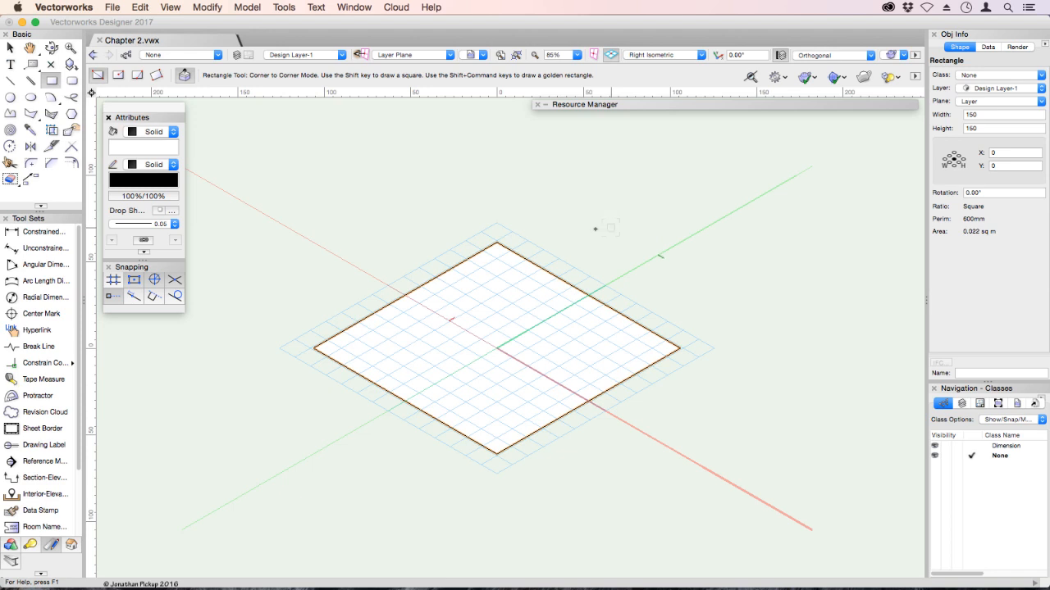
left_click(246, 7)
left_click(258, 81)
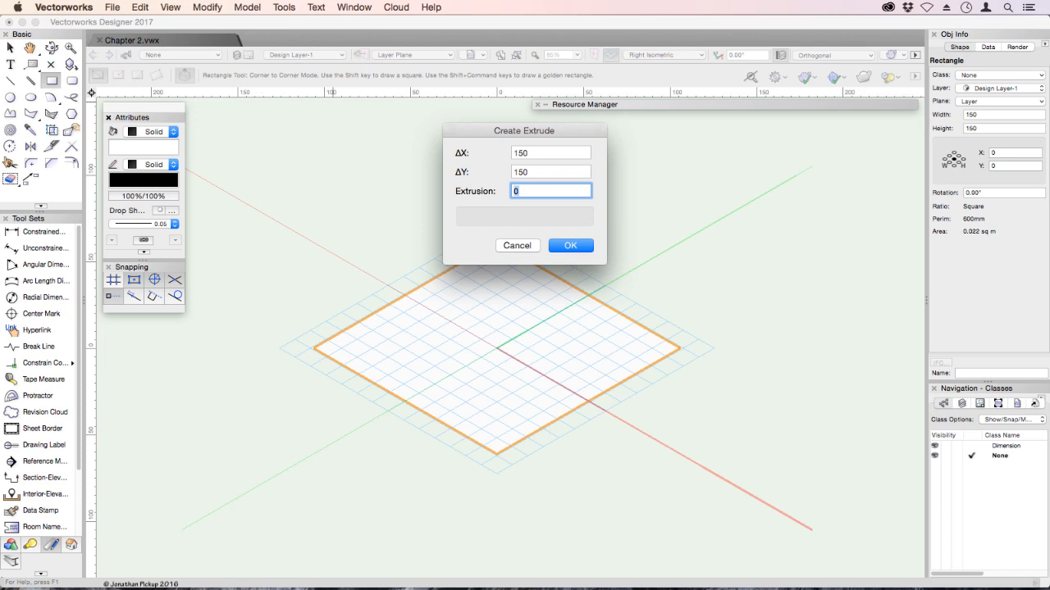
type("650")
key("Return")
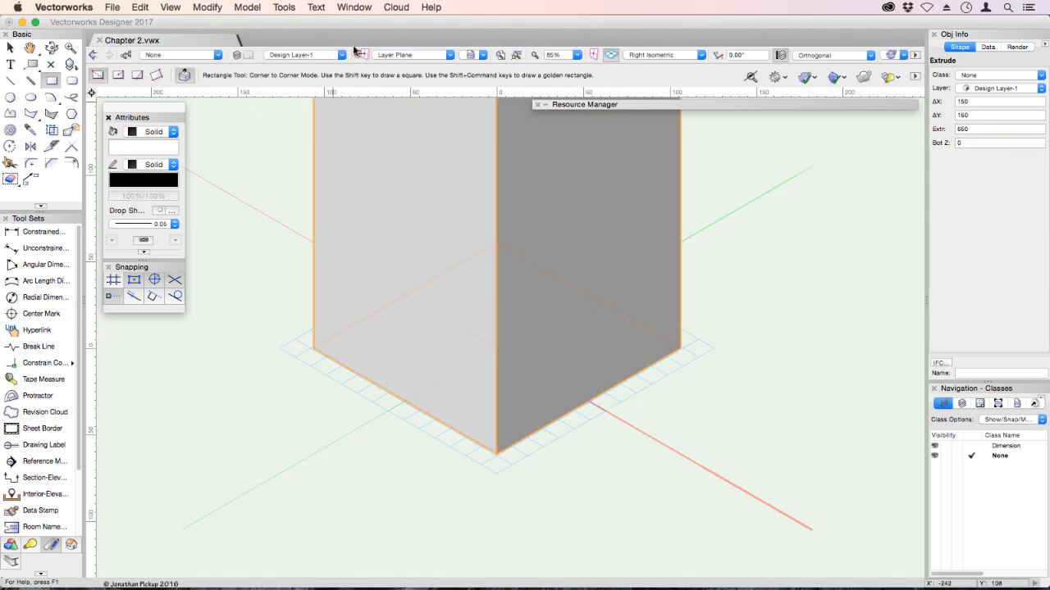
- Create a 100 mm by 100 mm rectangle centred at X 0, Y 0
left_click(516, 54)
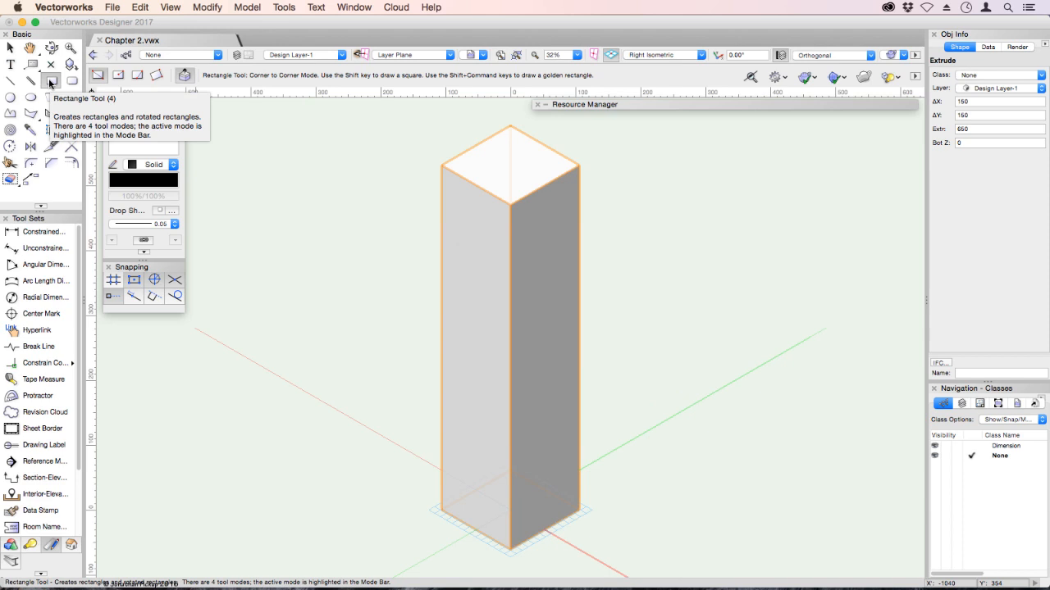
double_click(51, 82)
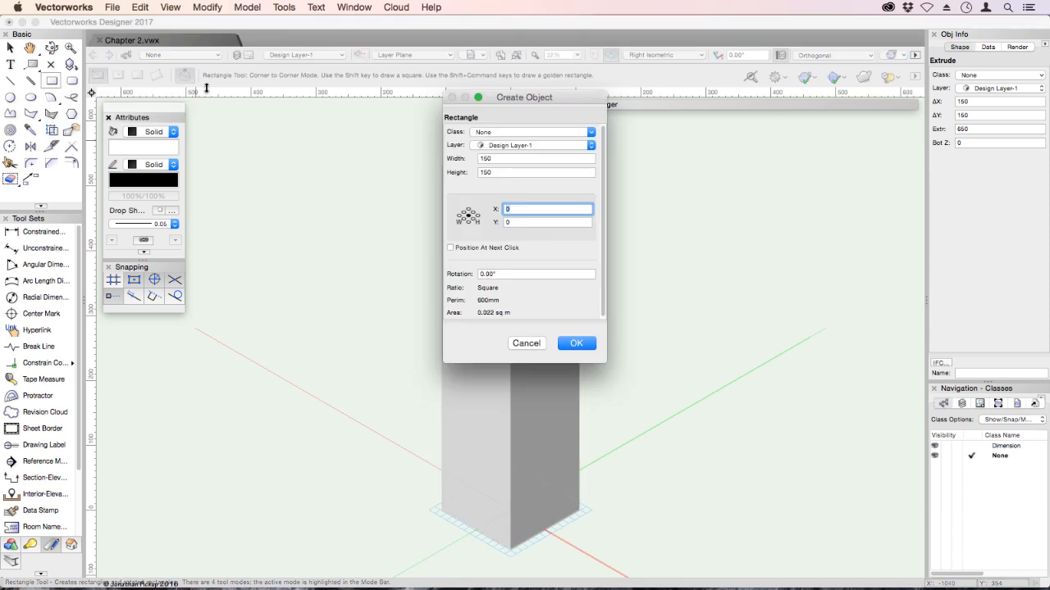
left_click_drag(495, 158, 470, 159)
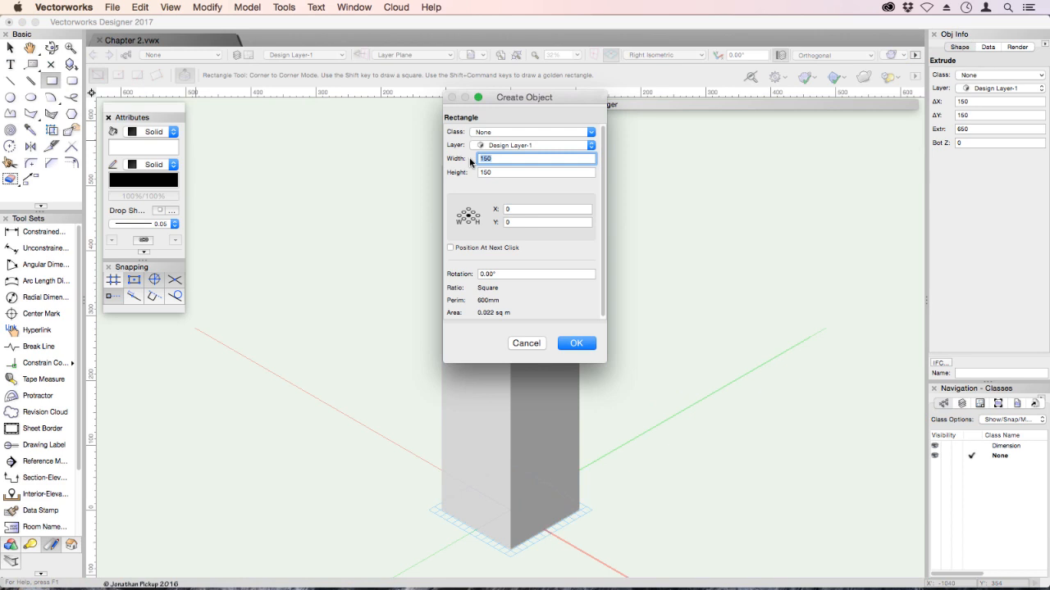
type("100")
key("Tab")
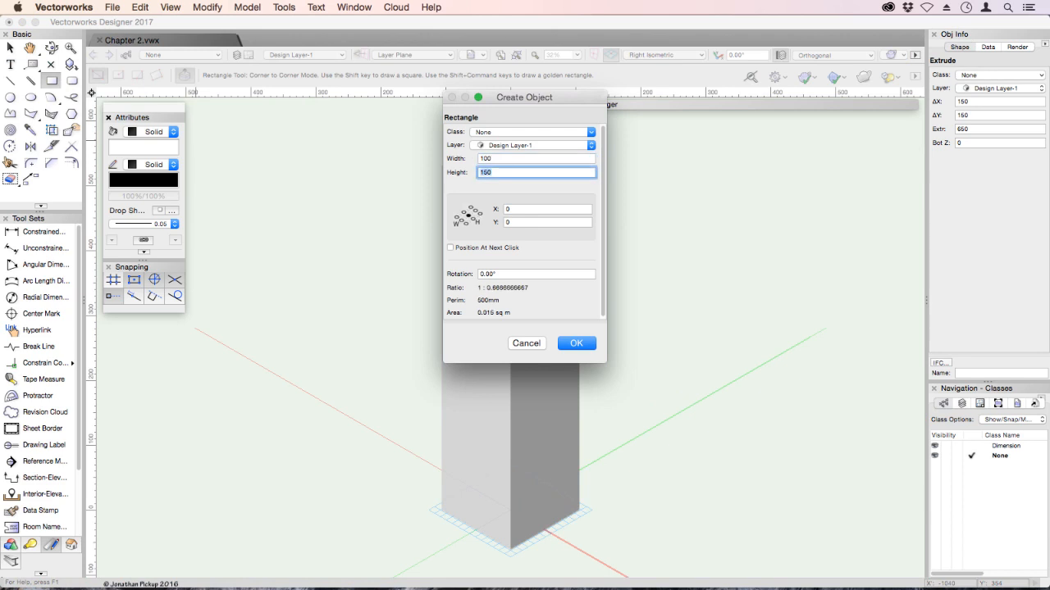
type("100")
key("Tab")
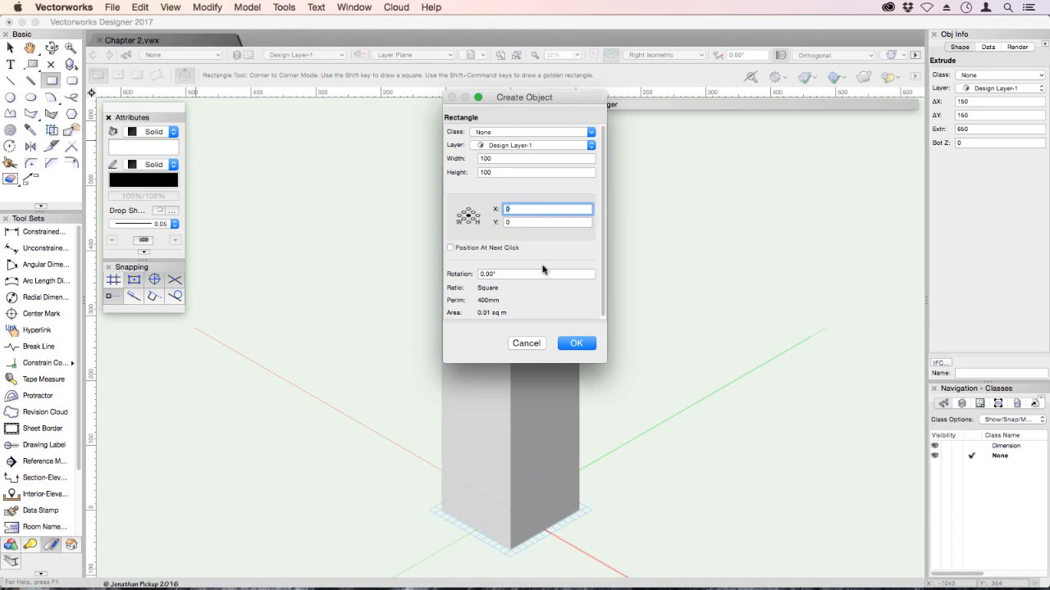
left_click(574, 343)
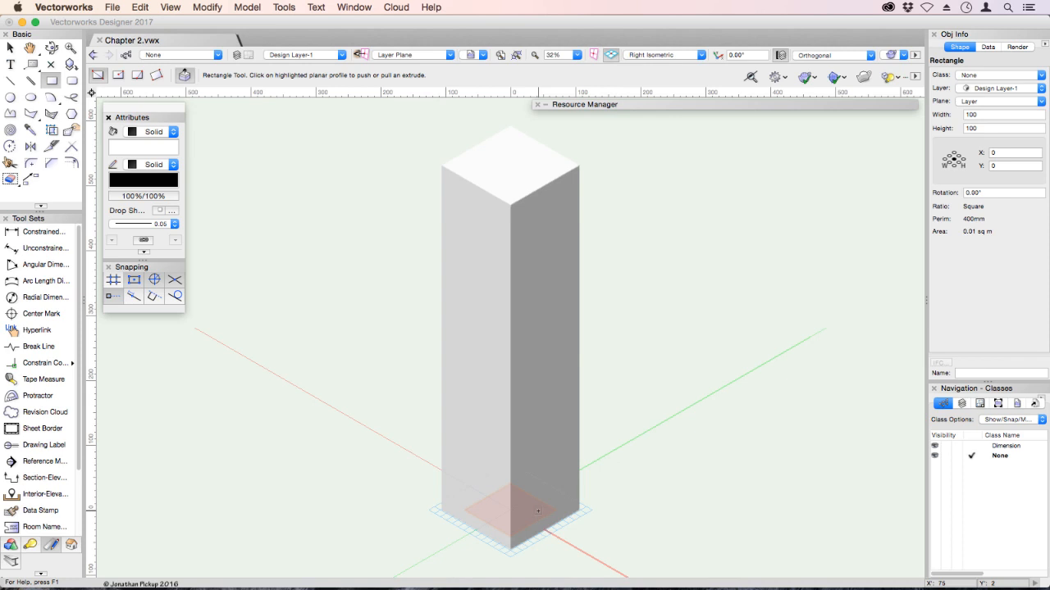
- Extrude the 100 mm square by 50 mm
left_click(247, 7)
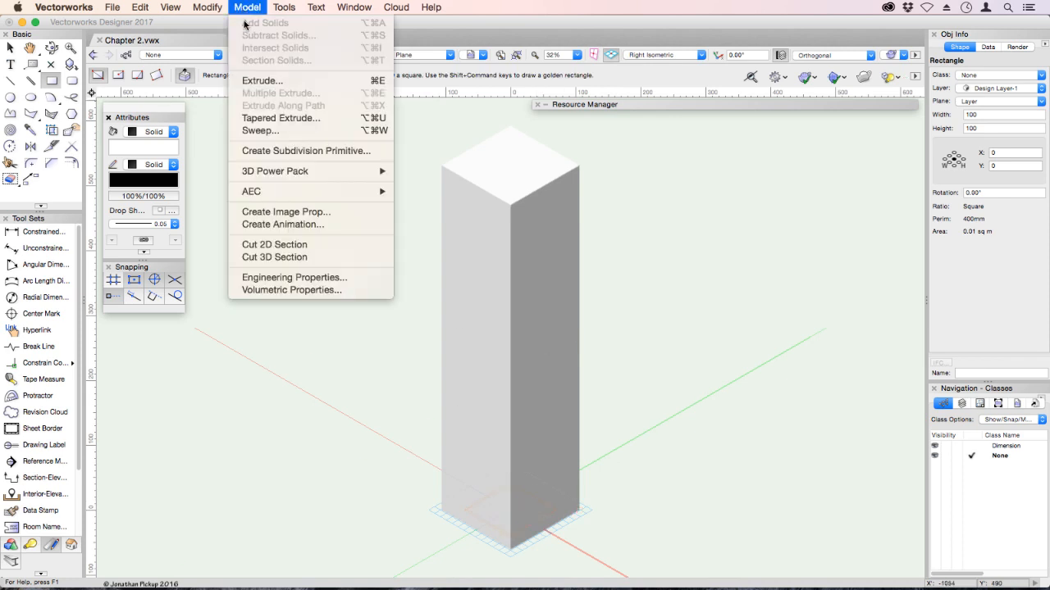
left_click(252, 82)
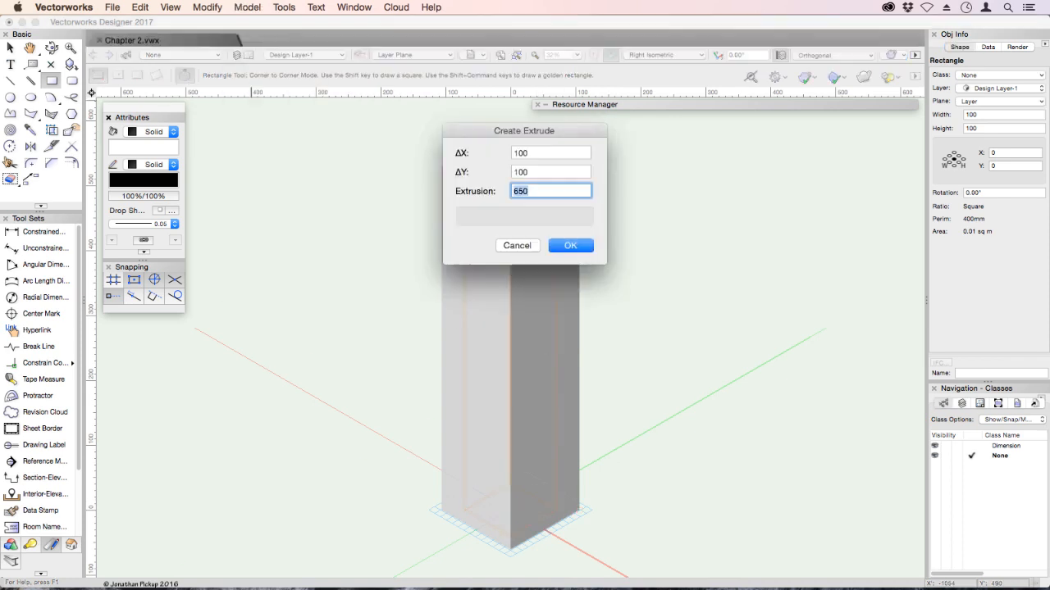
type("50")
key("Return")
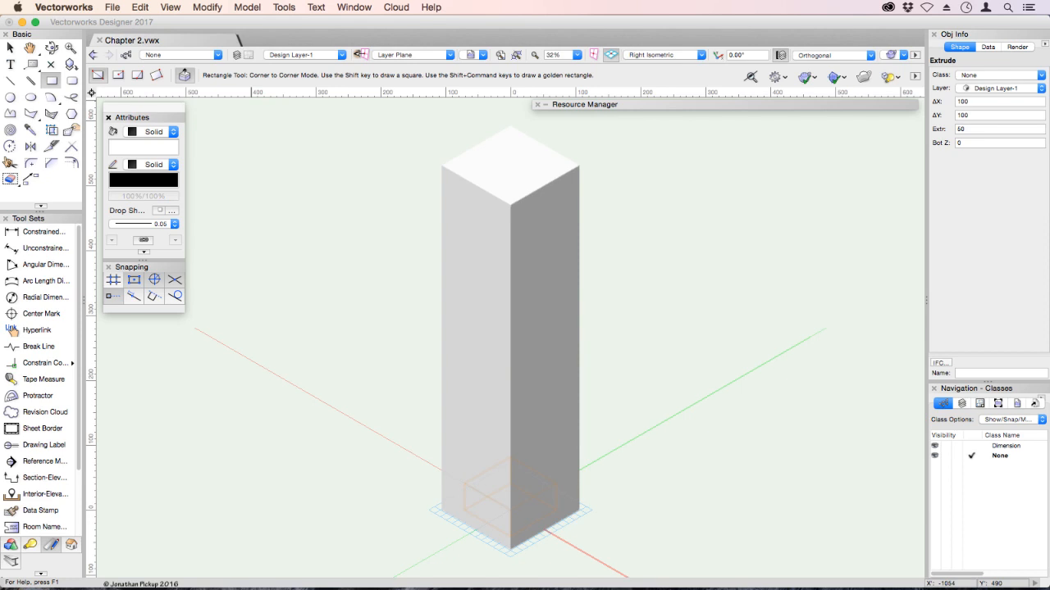
- Set the small block's bottom Z to 650 mm so it sits on top of the column
left_click(971, 143)
type("650")
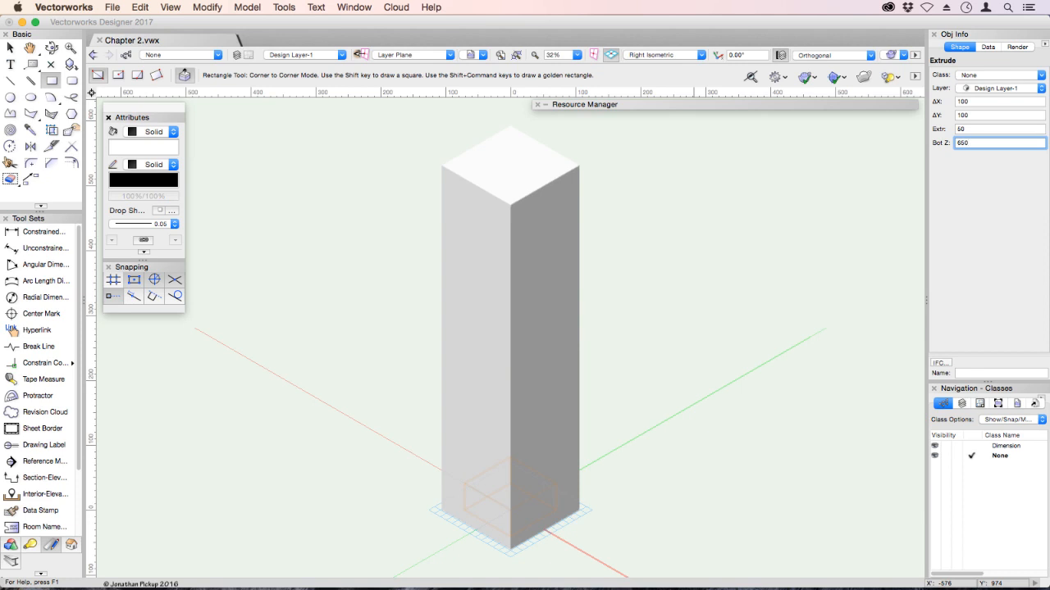
key("Return")
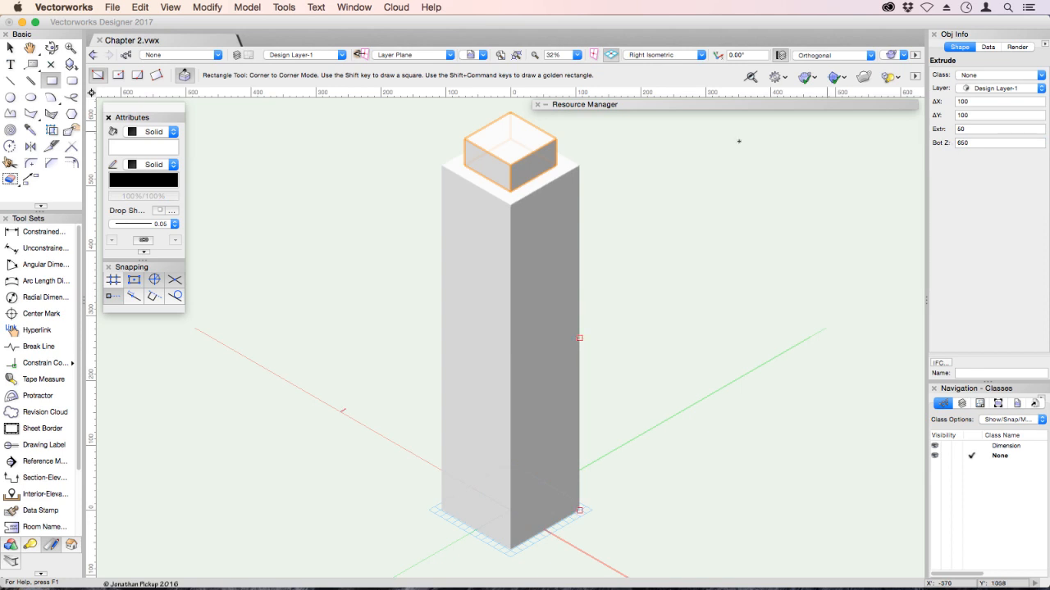
- Create another 150 mm by 150 mm rectangle centred at X 0, Y 0 at the column's base
double_click(51, 82)
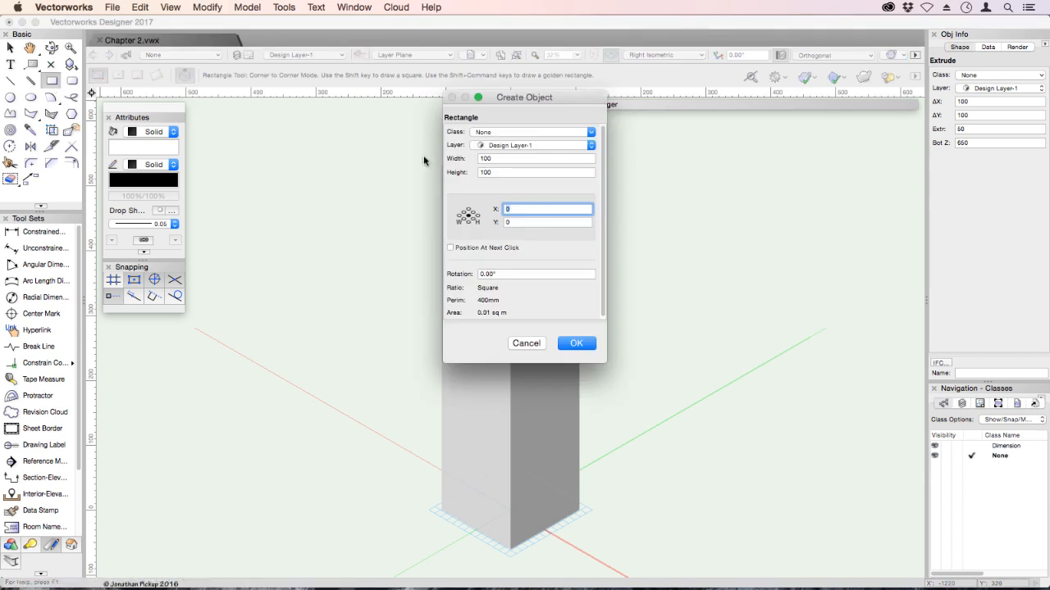
left_click_drag(498, 158, 470, 154)
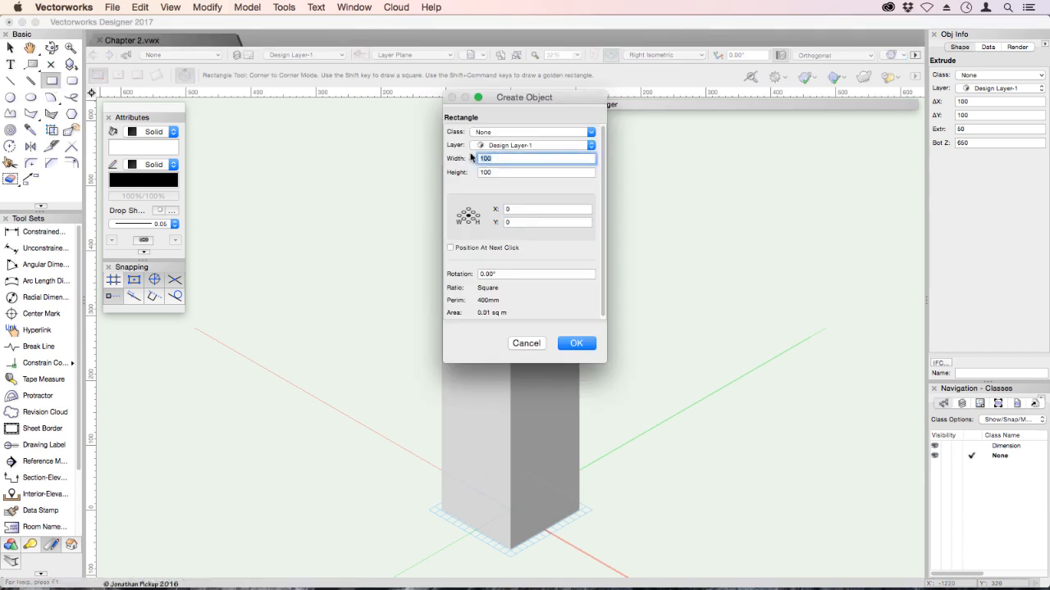
type("150")
key("Tab")
type("150")
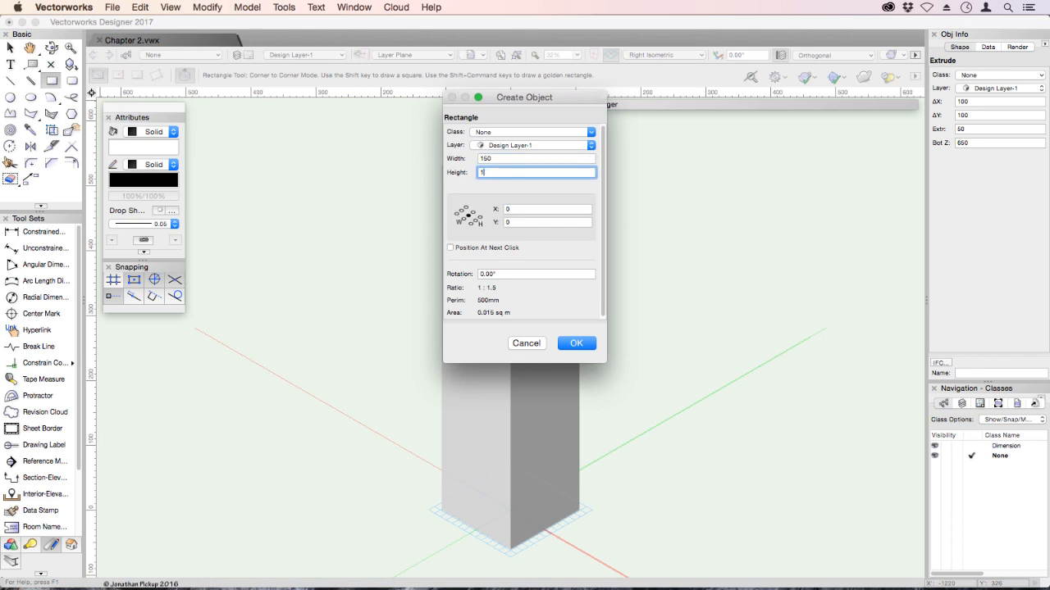
key("Tab")
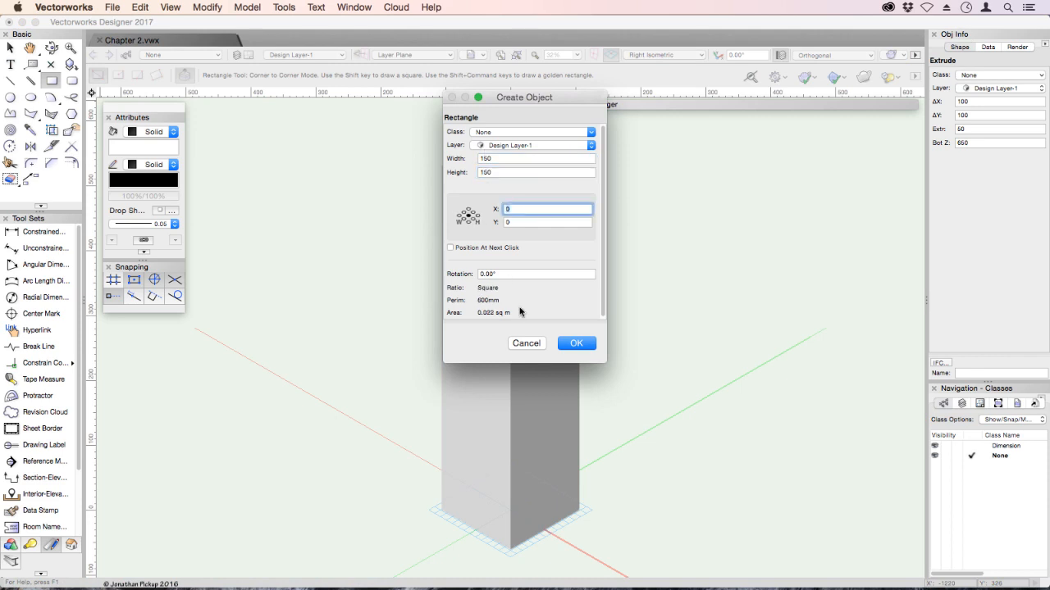
left_click(577, 343)
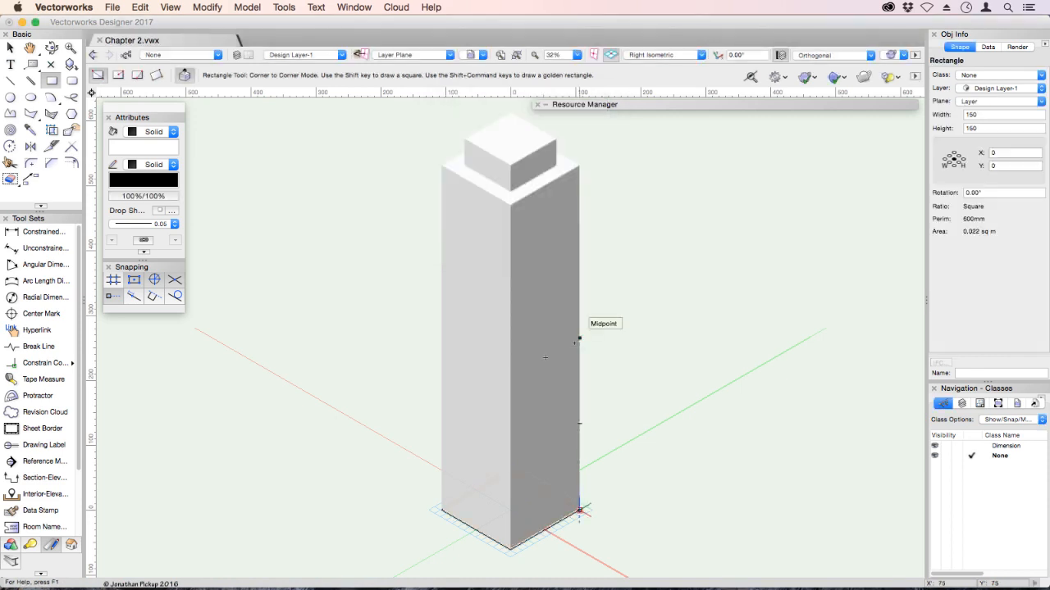
- Extrude the 150 mm square at the column's base by 150 mm
left_click(247, 8)
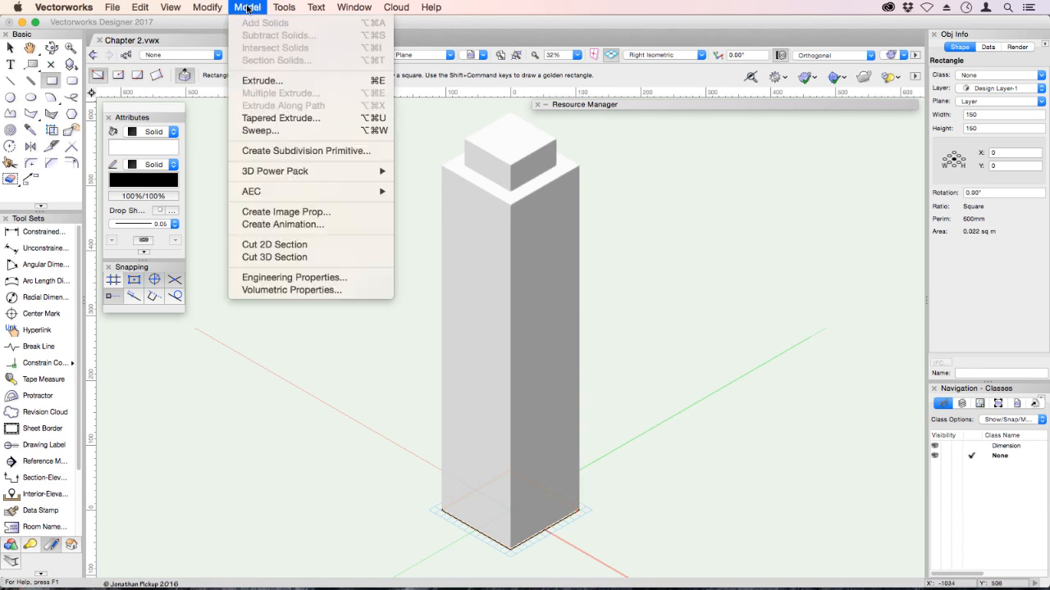
left_click(255, 78)
type("150")
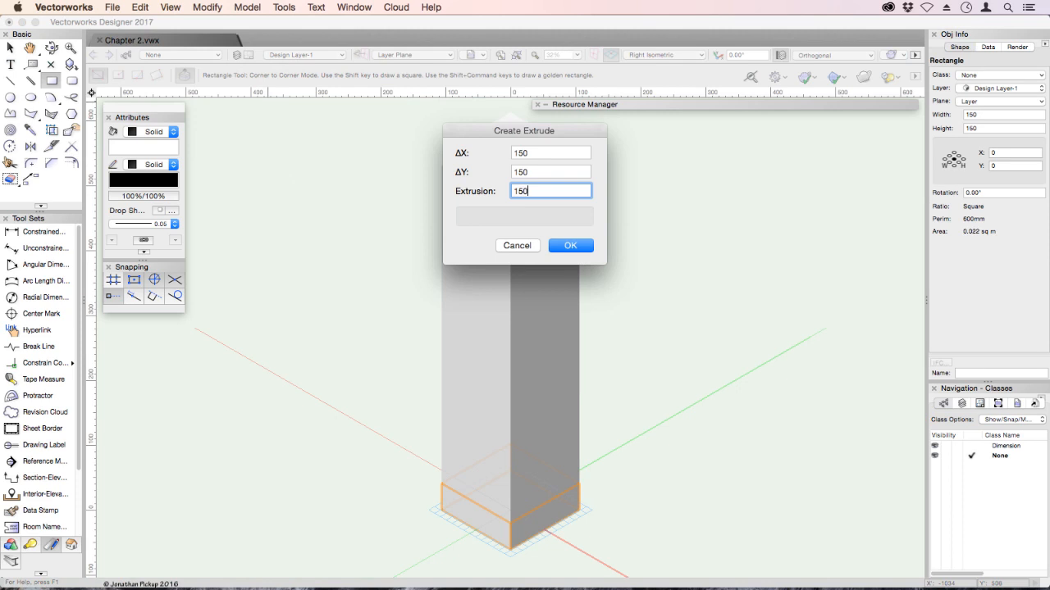
key("Tab")
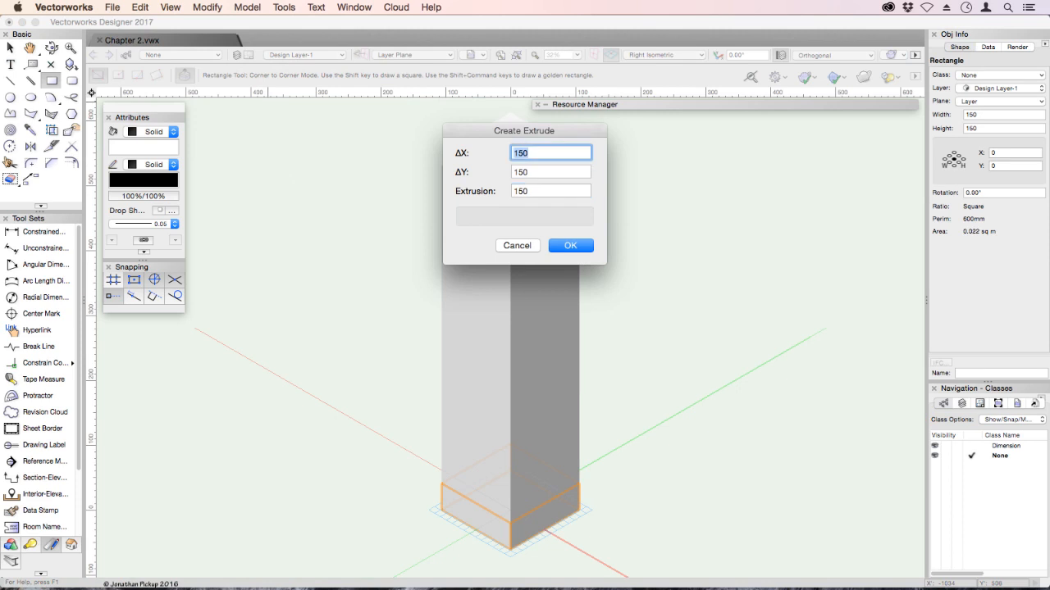
key("Return")
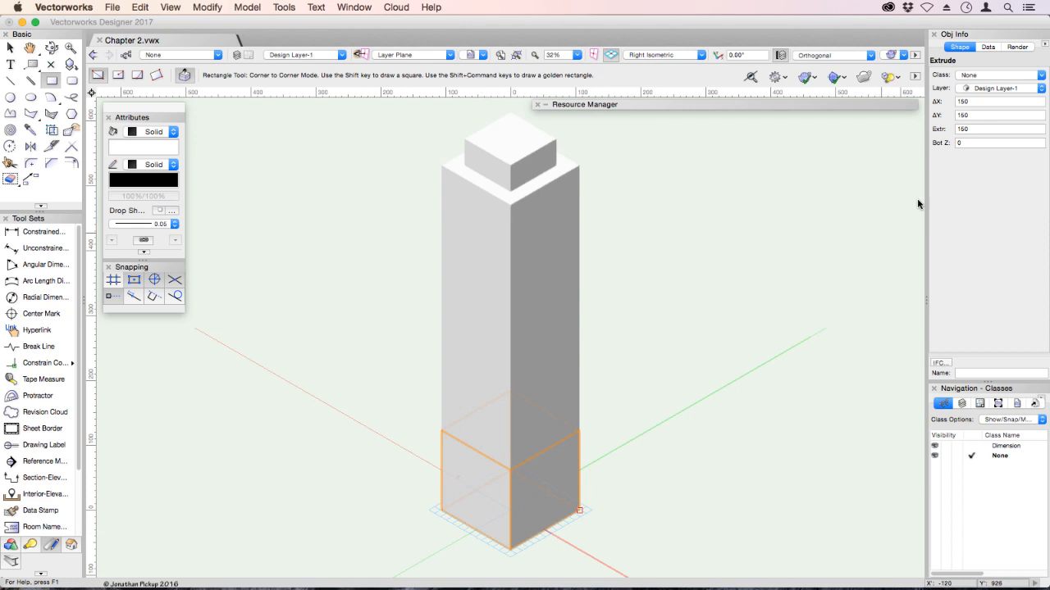
- Set the new cube's bottom Z to 650+50 (700 mm) so it sits on top of the small block
left_click(954, 144)
type("650-")
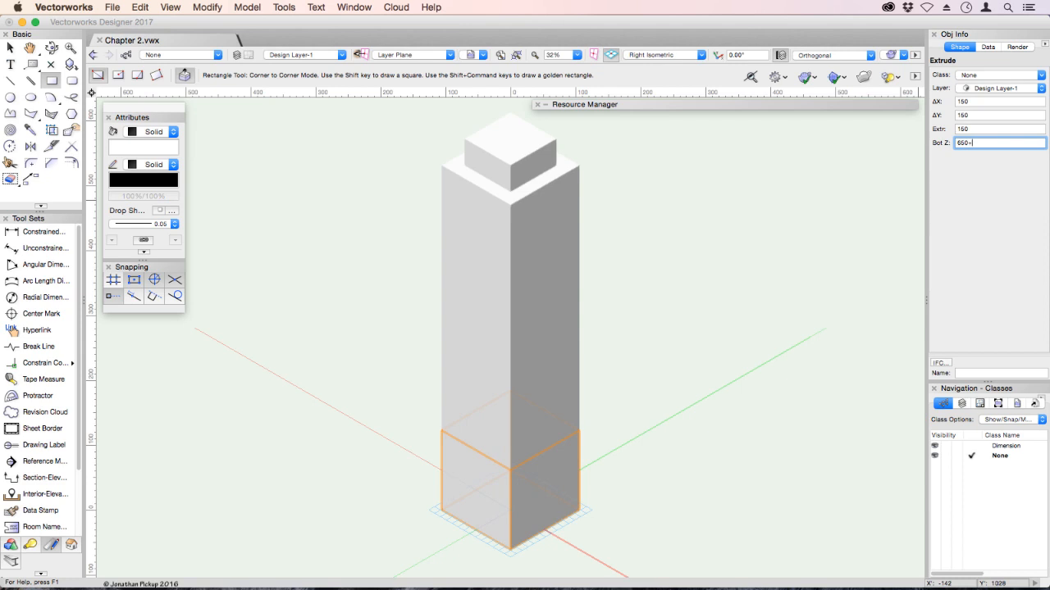
type("+50")
key("Return")
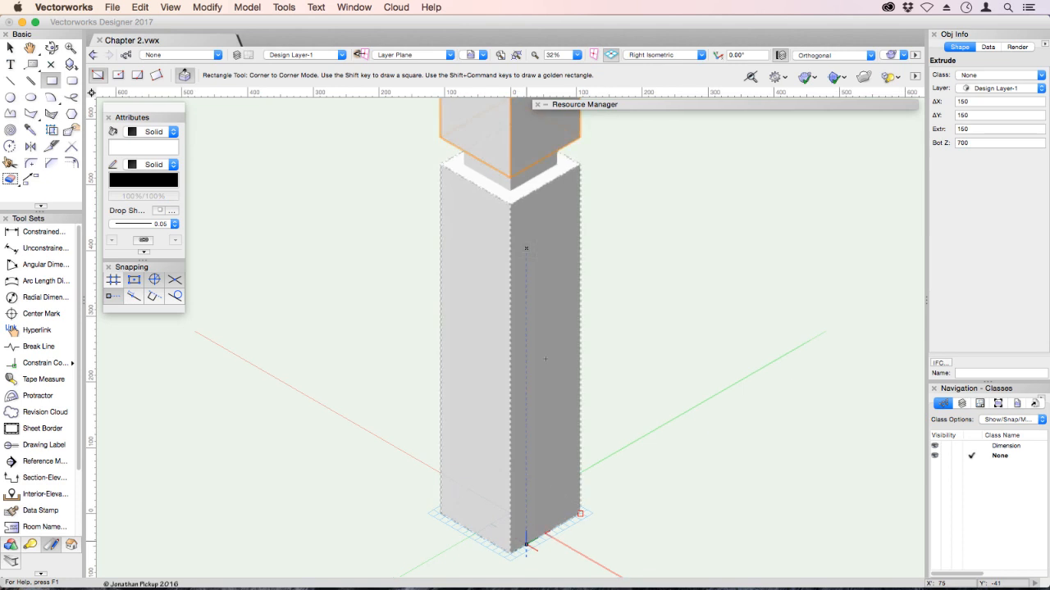
- Select all the extrudes of the column and delete them
scroll(525, 246, "down", 4)
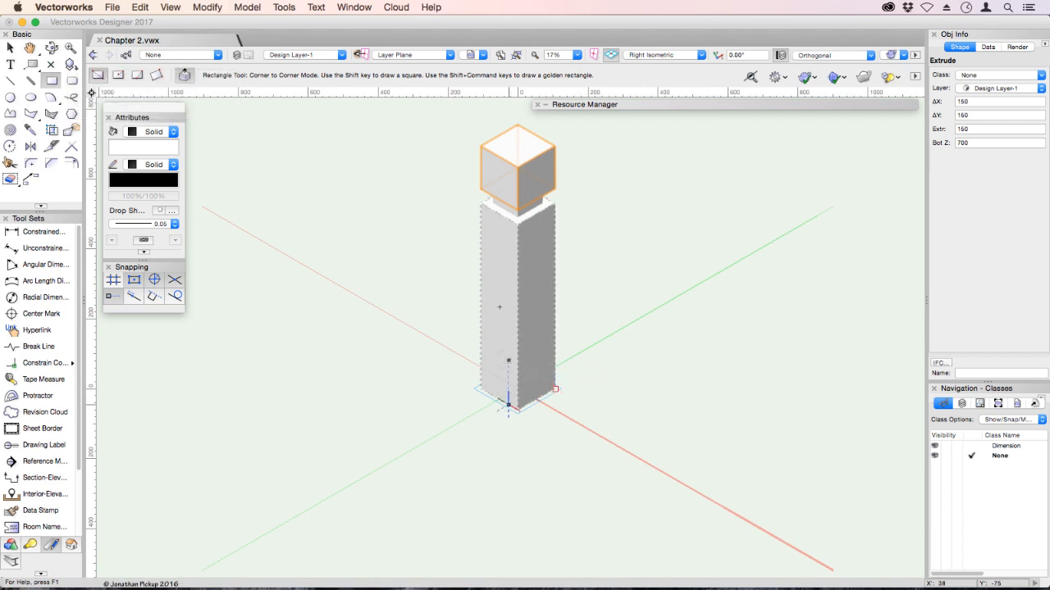
middle_click_drag(509, 356, 419, 347, "ctrl")
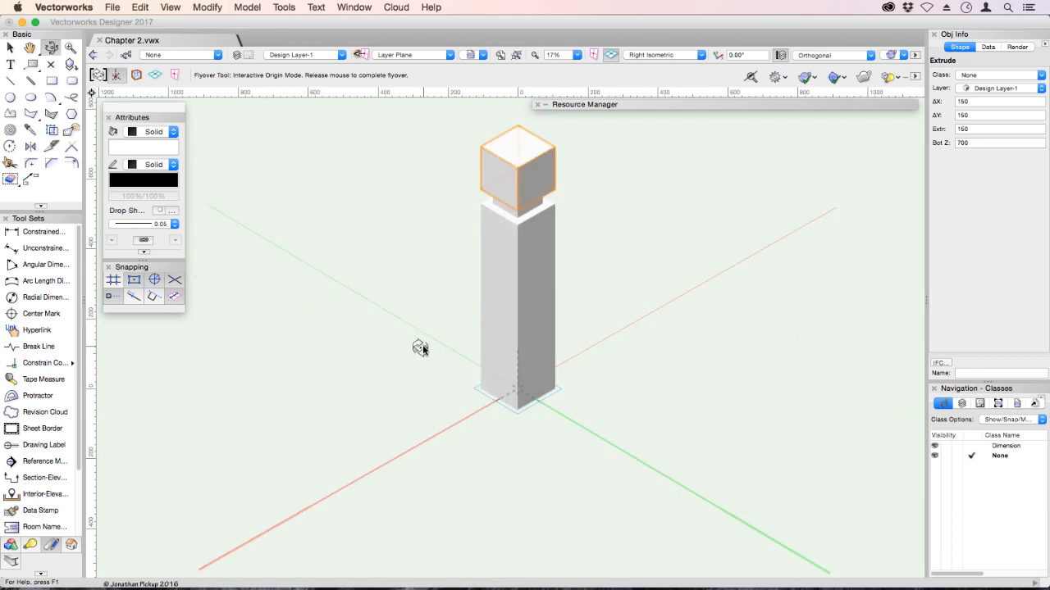
key("x")
left_click(549, 308)
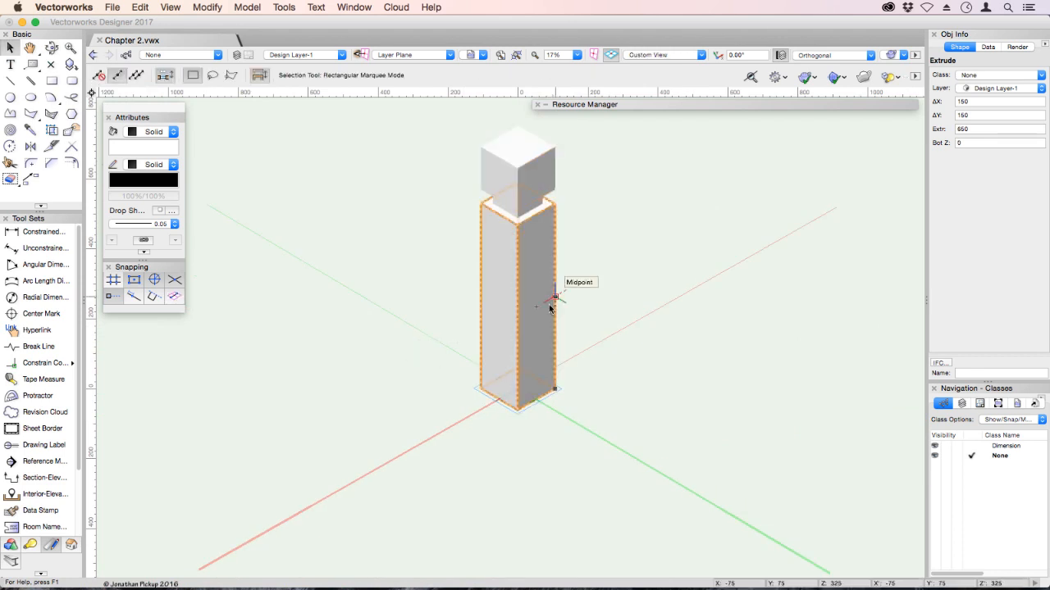
key("super+a")
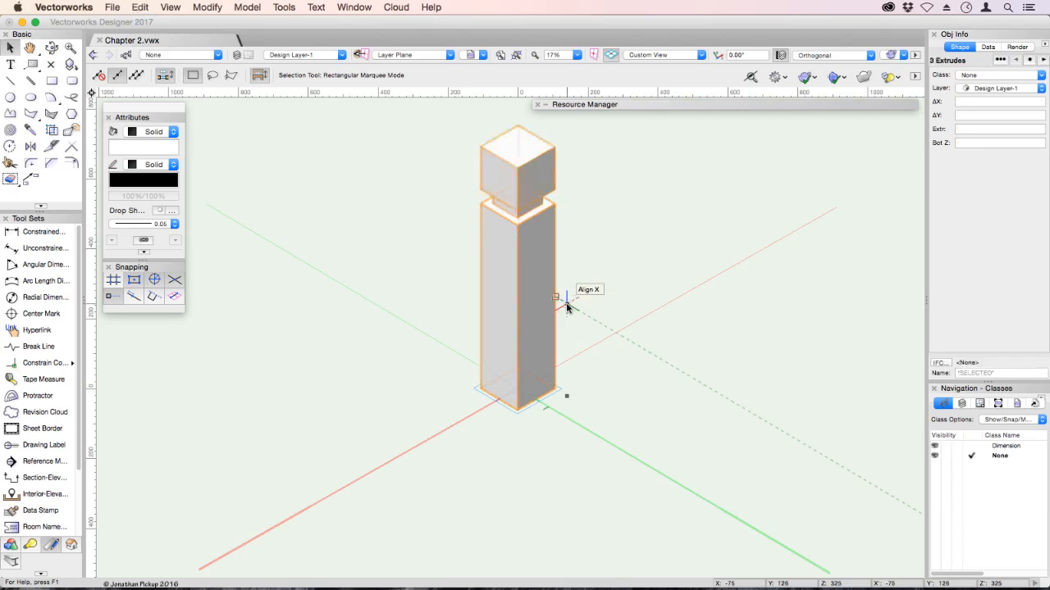
key("Delete")
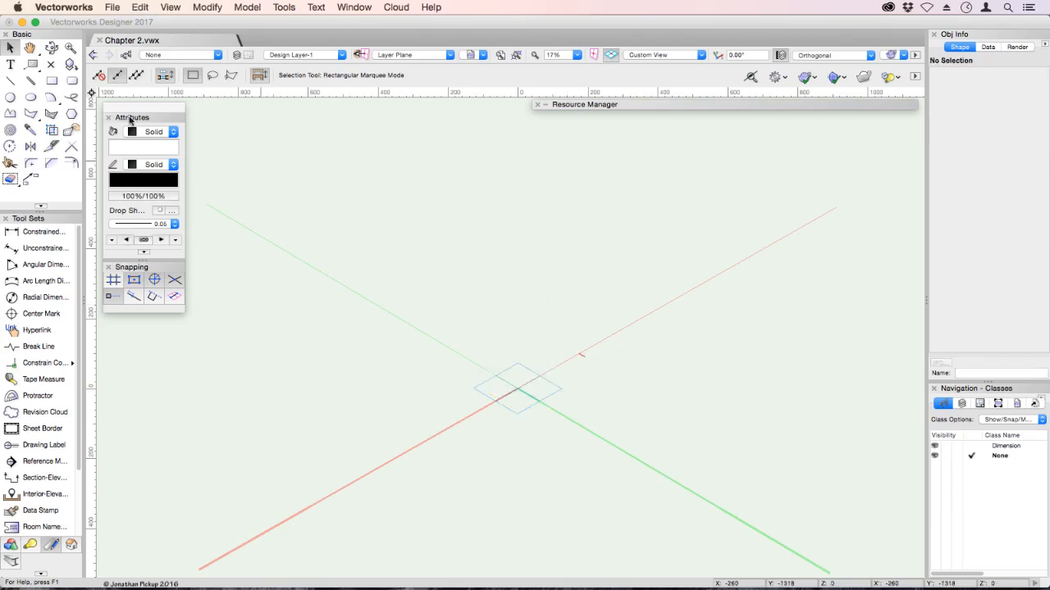
- Create a 150 mm by 150 mm rectangle centred at X 0, Y 0 and pull it up into a 650 mm high column
double_click(51, 81)
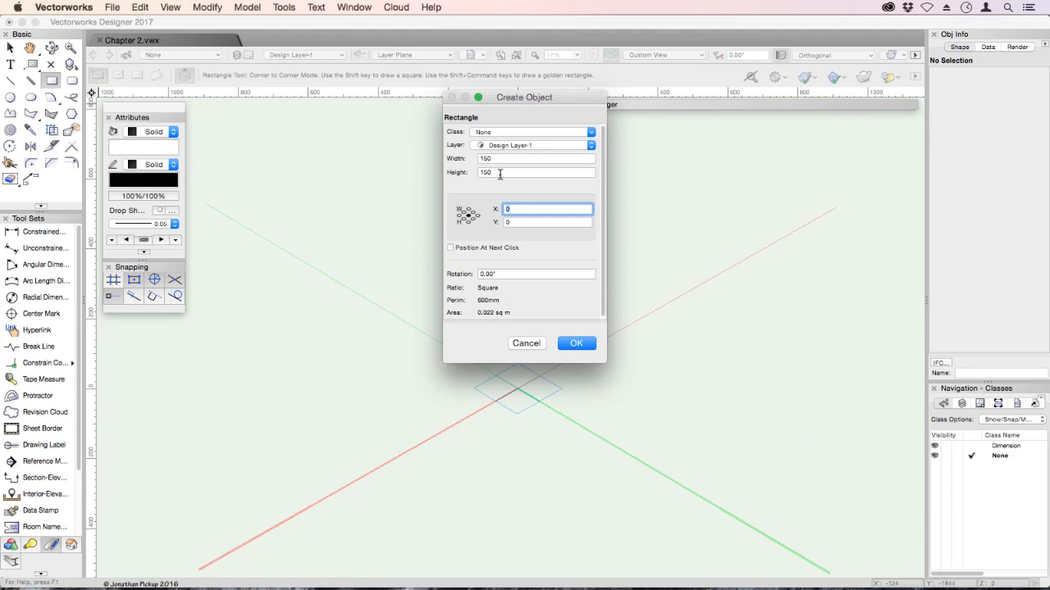
left_click(584, 345)
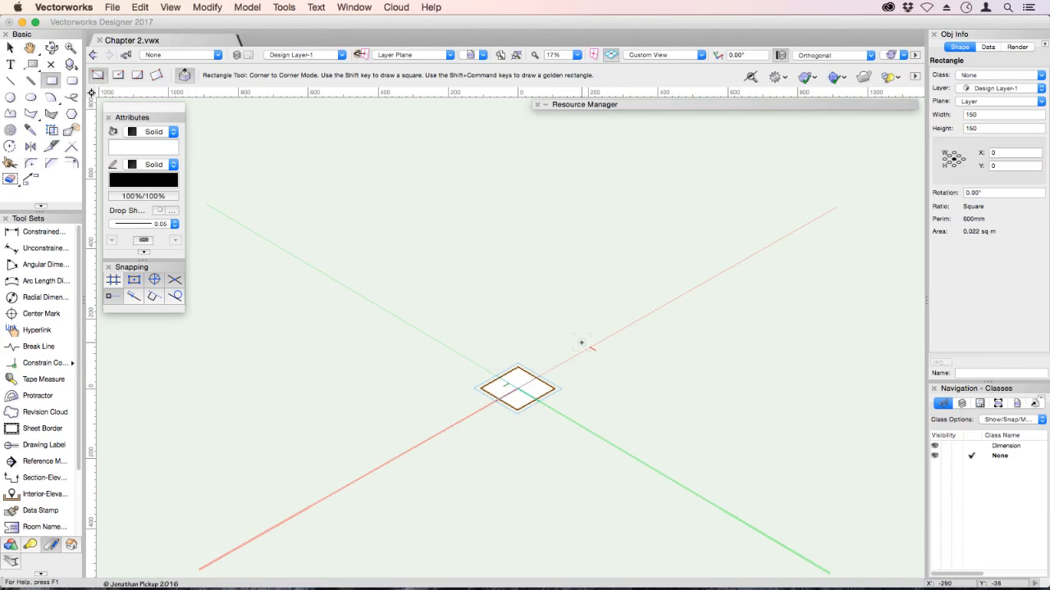
left_click(535, 383)
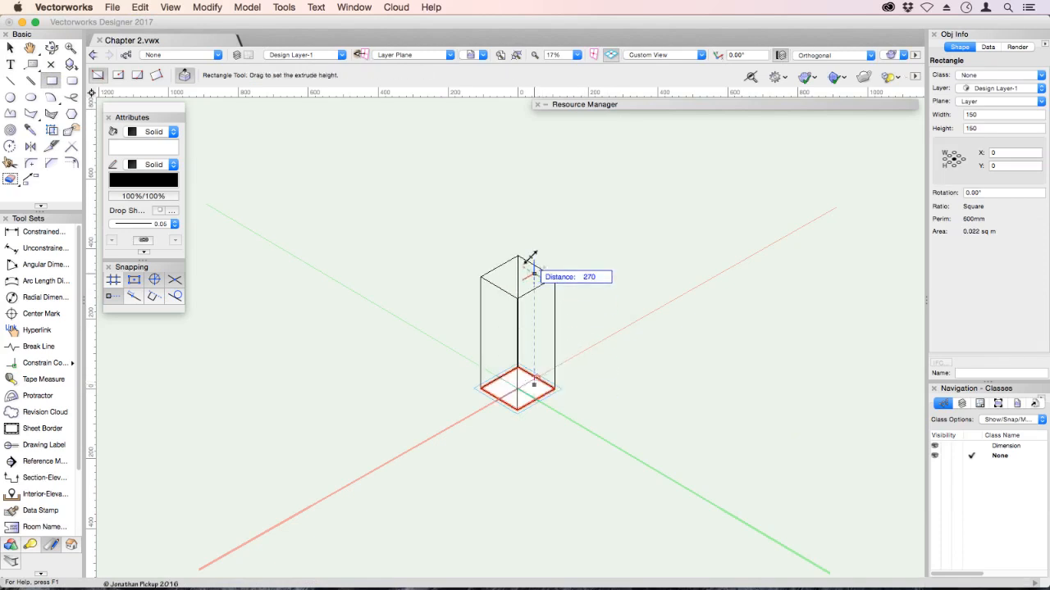
type("650")
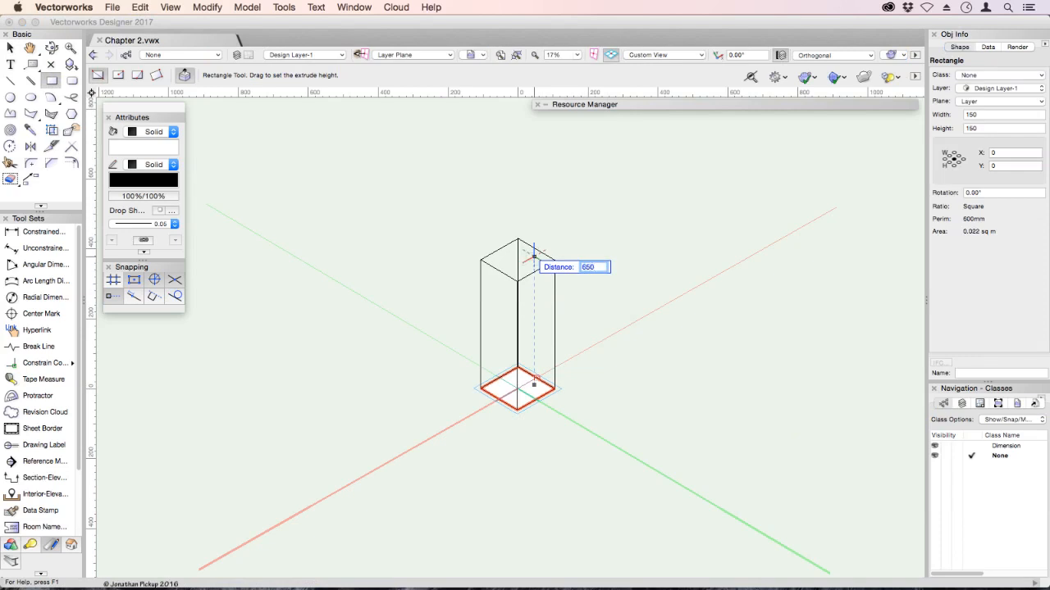
key("Tab")
key("Return")
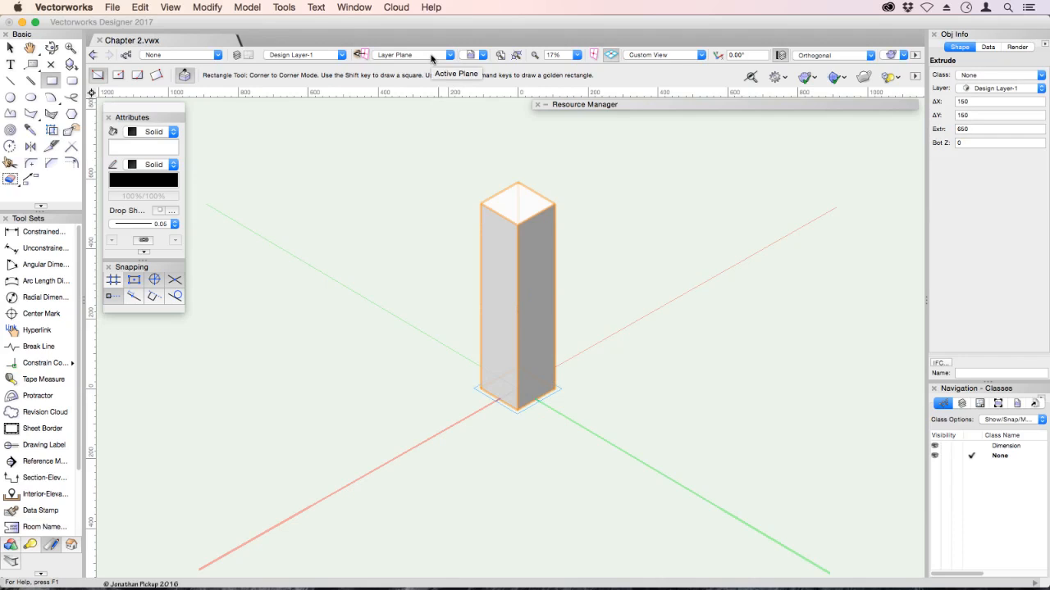
- Set the active plane to Automatic and dismiss the working plane tip
left_click(431, 56)
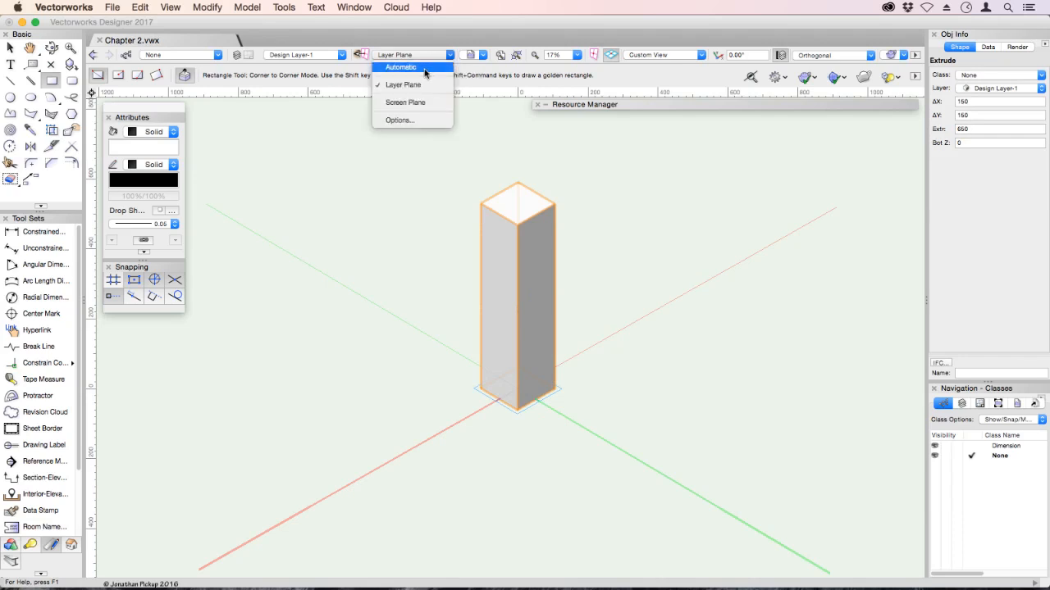
left_click(424, 68)
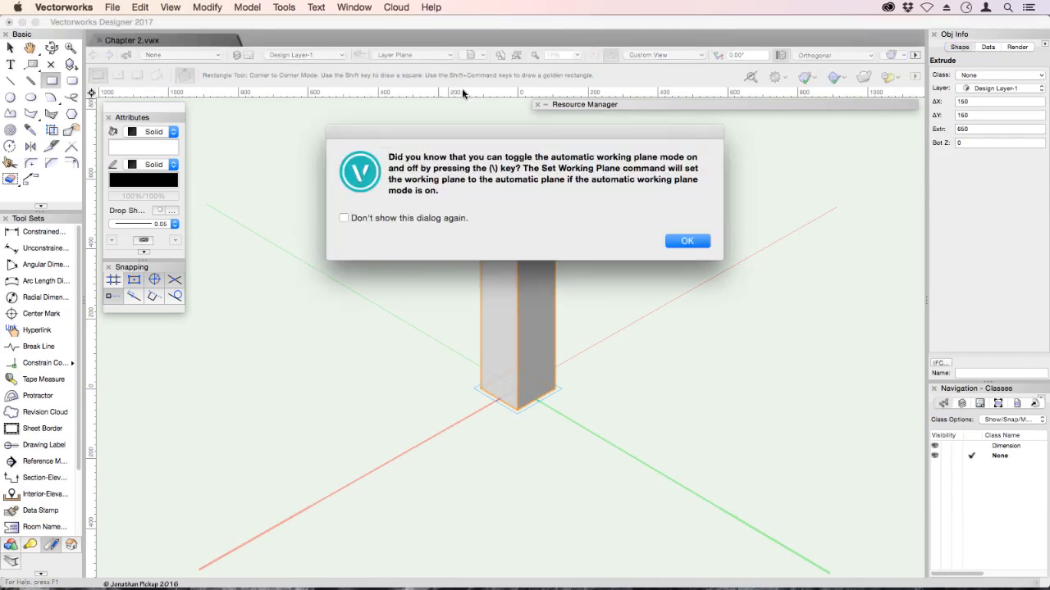
left_click(687, 240)
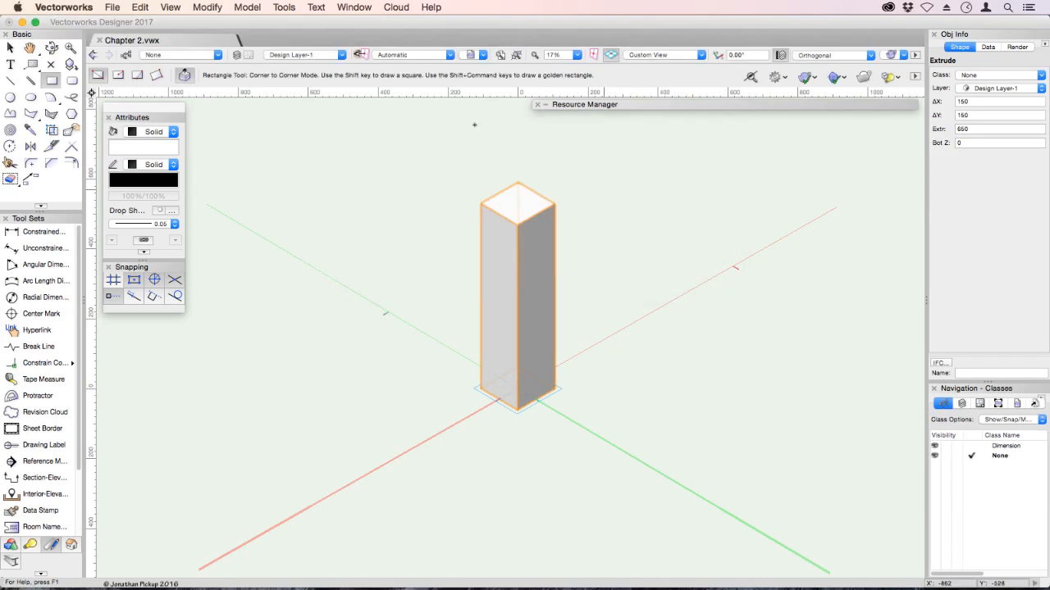
- Draw a 100 mm square in Center to Corner mode from the centre of the column's top face, with offsets 50 and -50
left_click(119, 76)
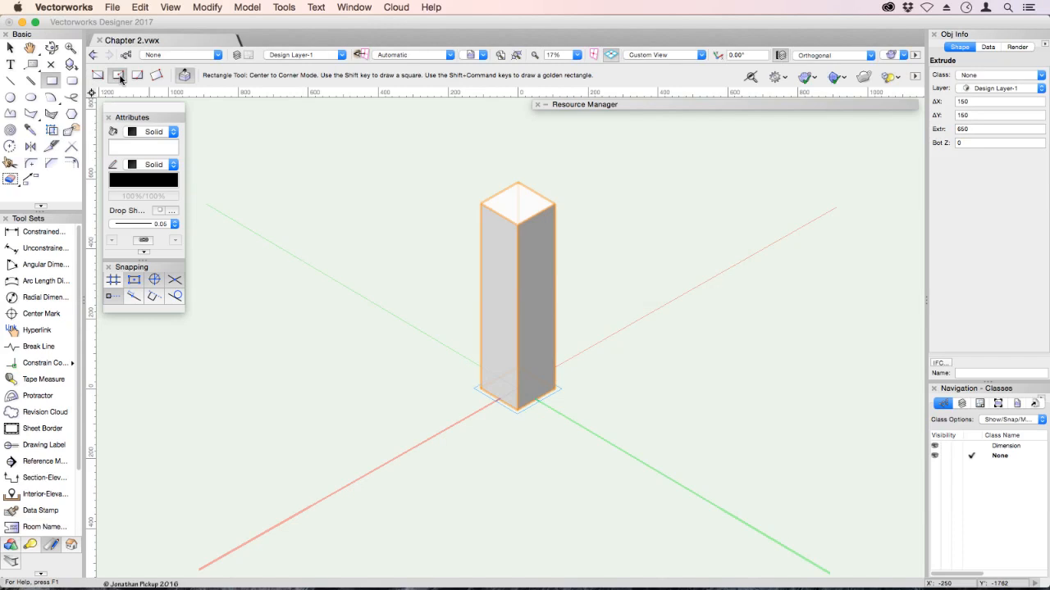
left_click(517, 201)
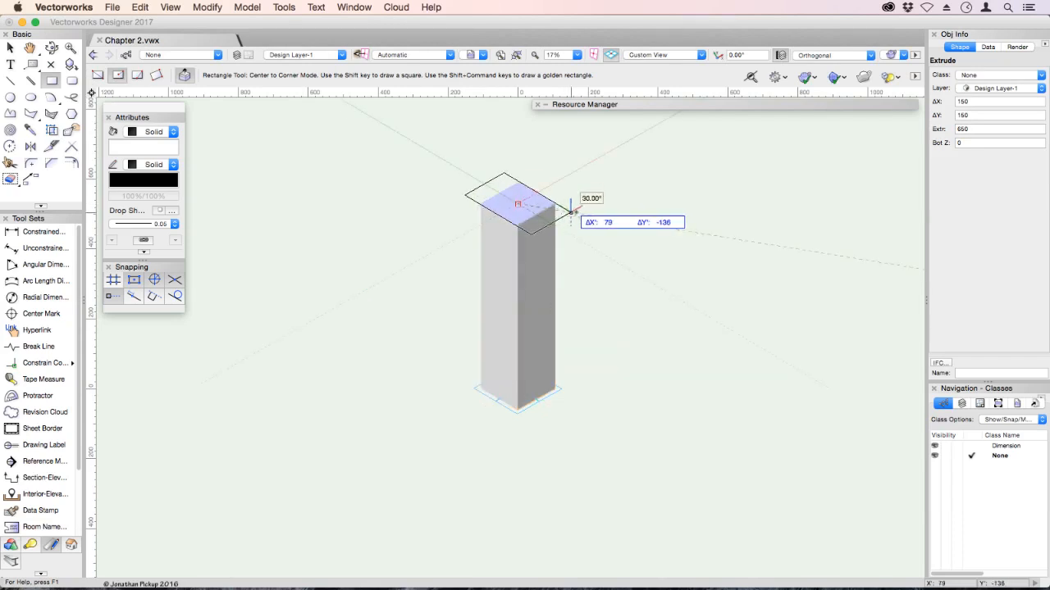
key("Tab")
type("50")
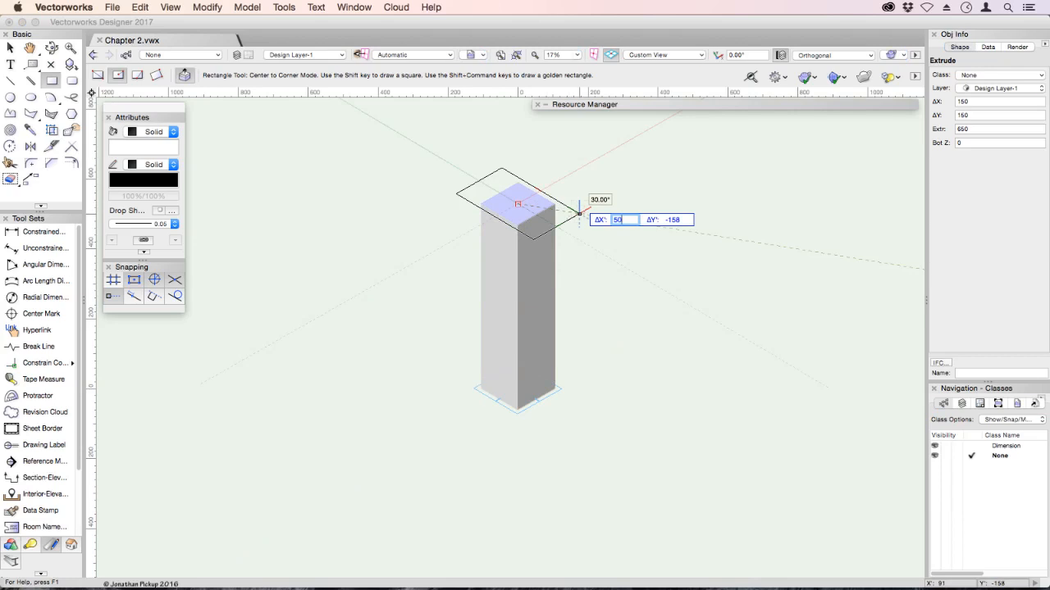
key("Tab")
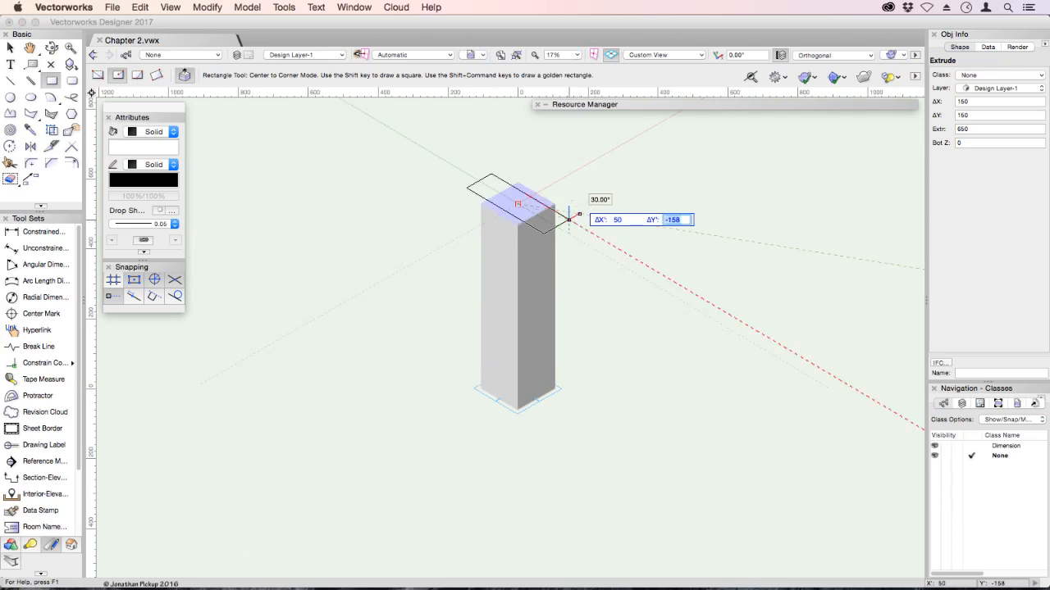
type("-50")
key("Return")
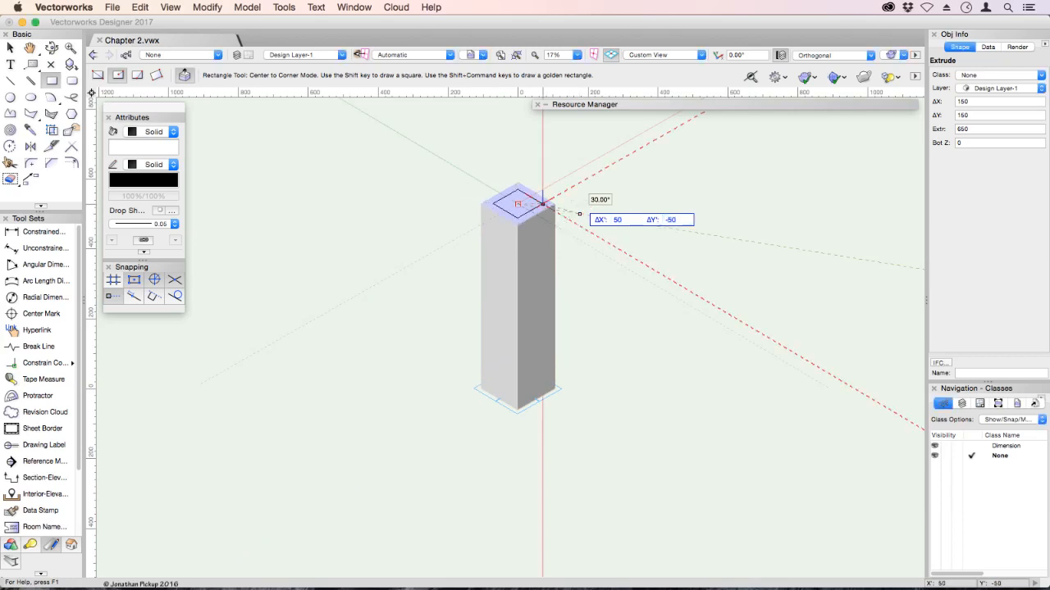
key("Return")
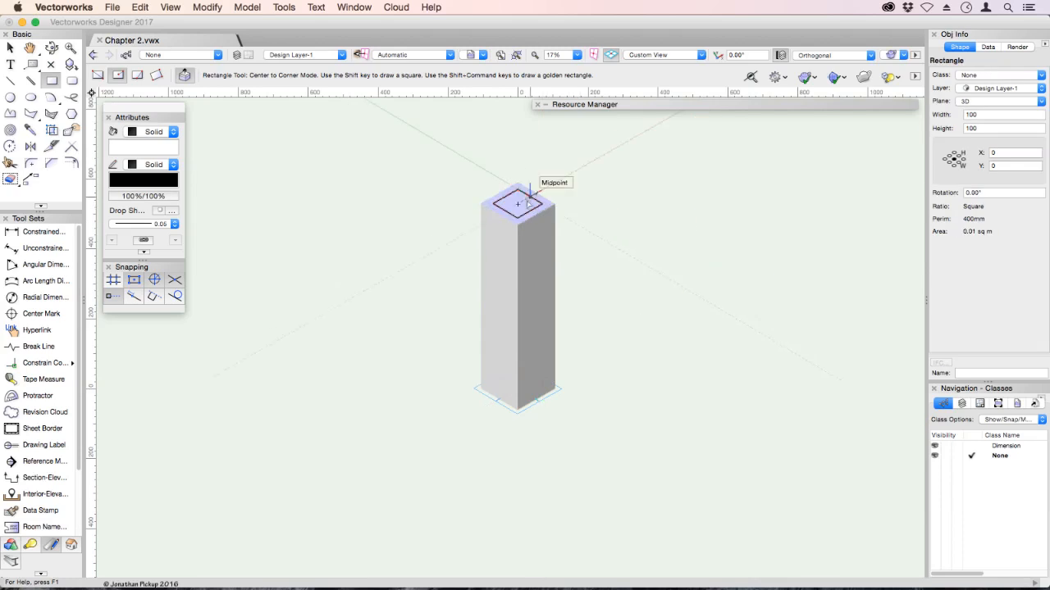
- Pull the 100 mm square on the column's top face up by 50 mm
left_click_drag(522, 203, 527, 157)
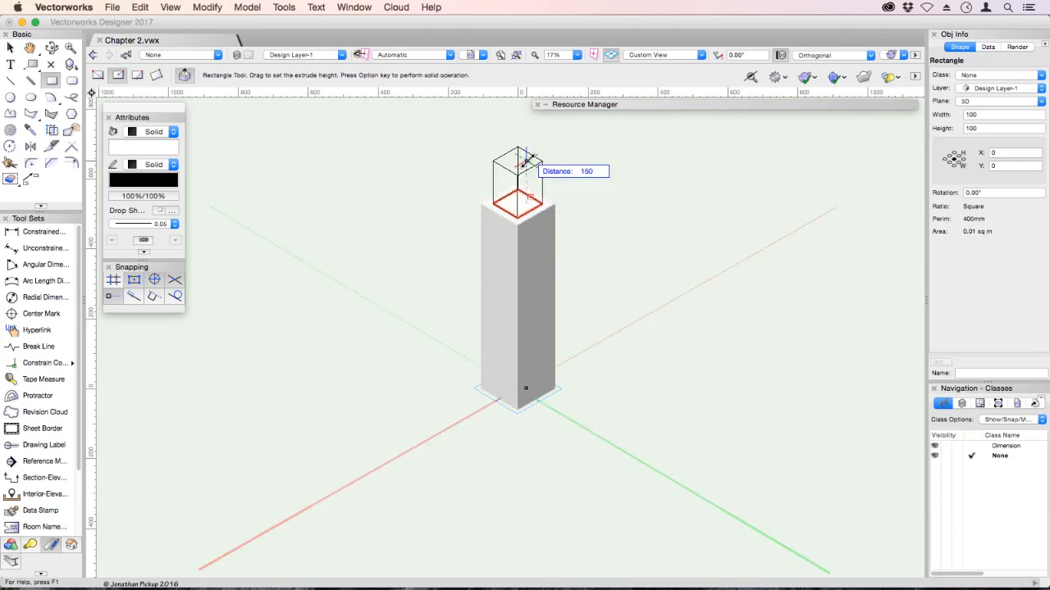
key("Tab")
type("50")
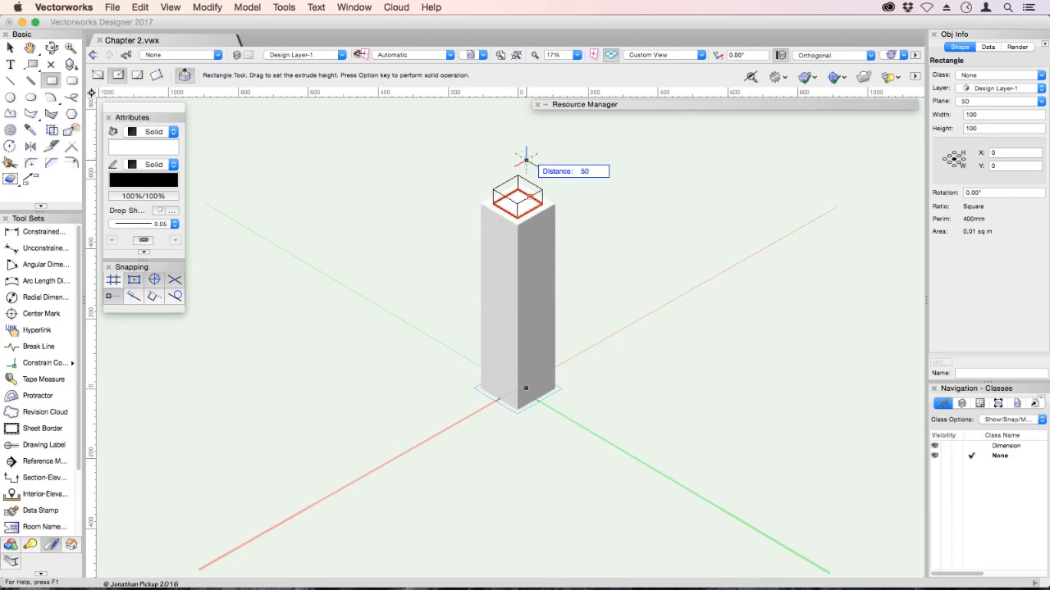
key("Return")
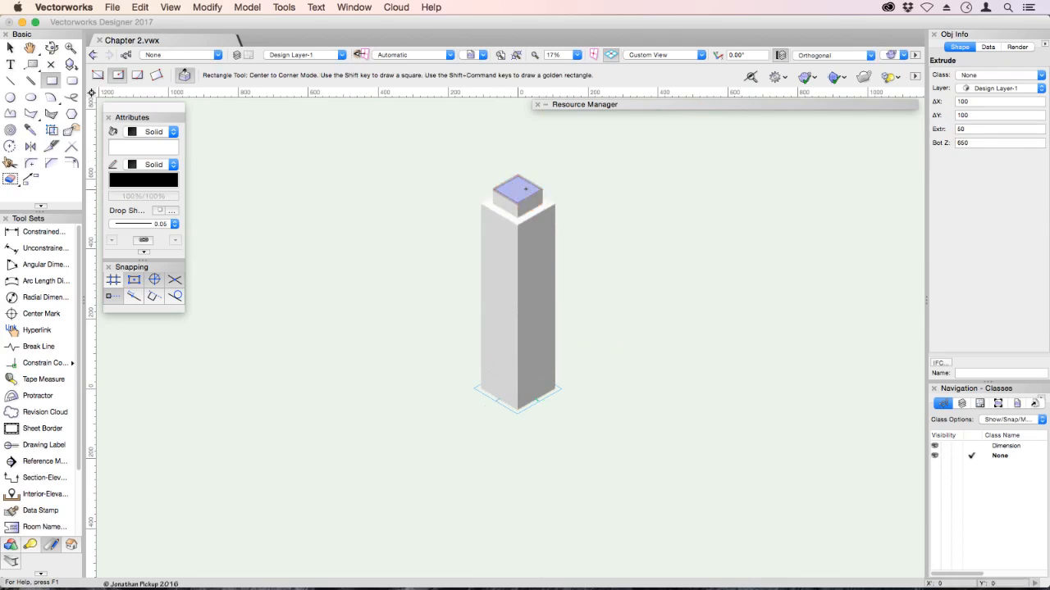
- Draw a 150 mm square centred on the small block's top face and pull it up 150 mm
left_click(517, 189)
left_click(547, 194)
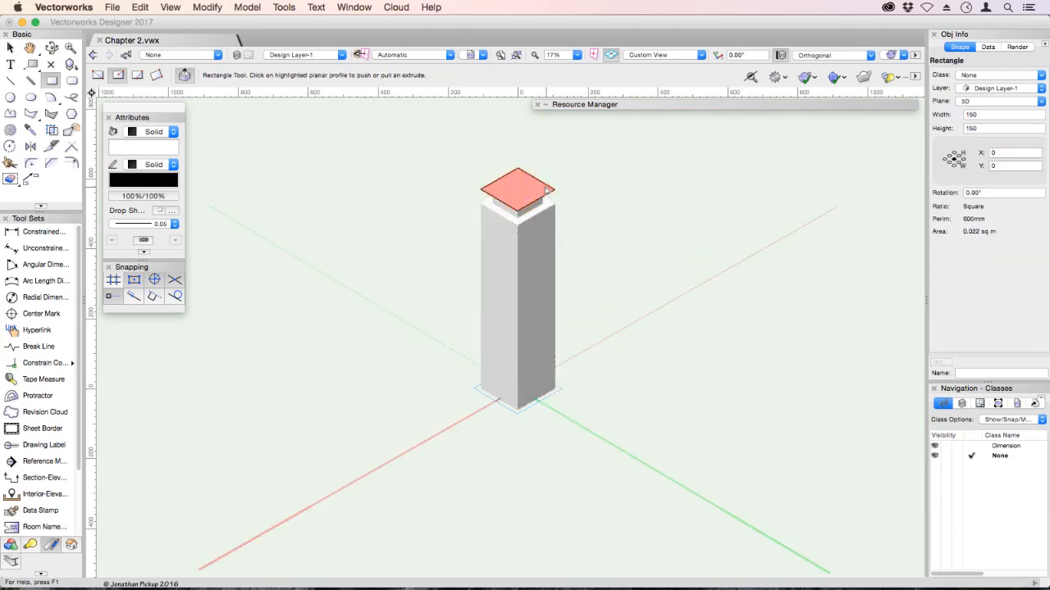
key("Tab")
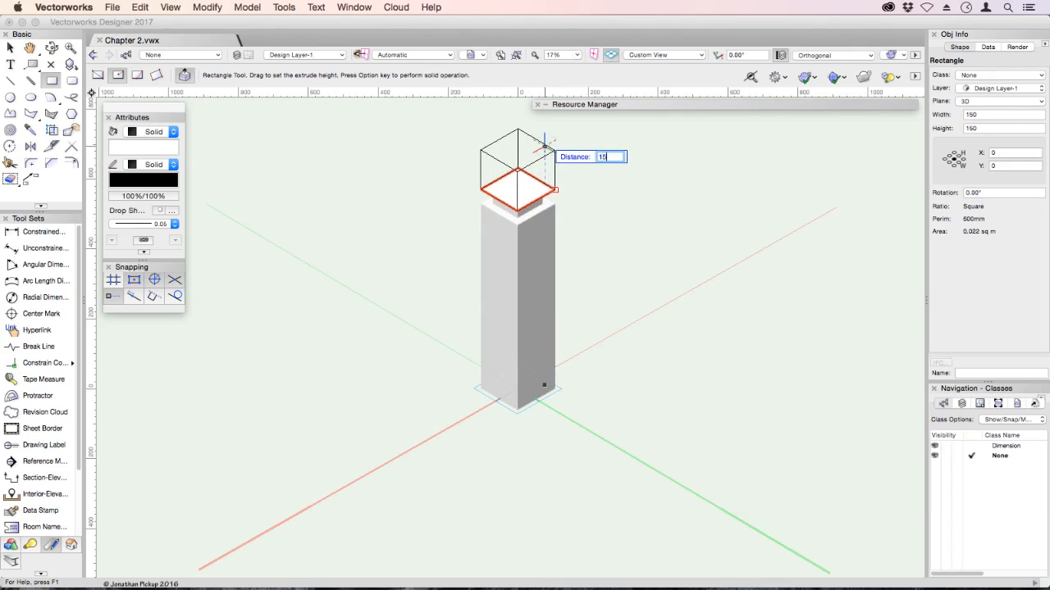
key("Return")
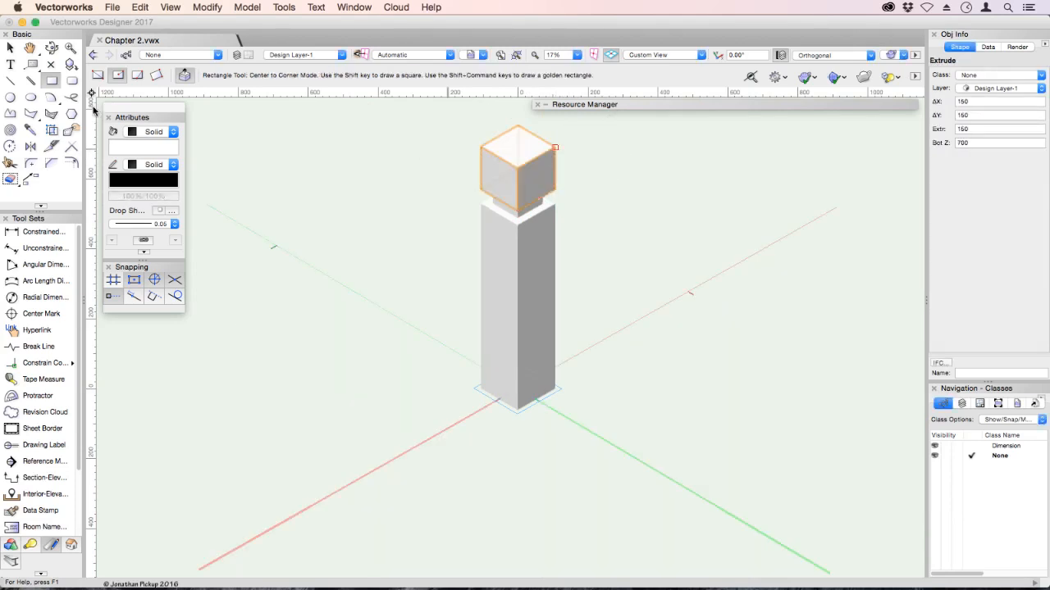